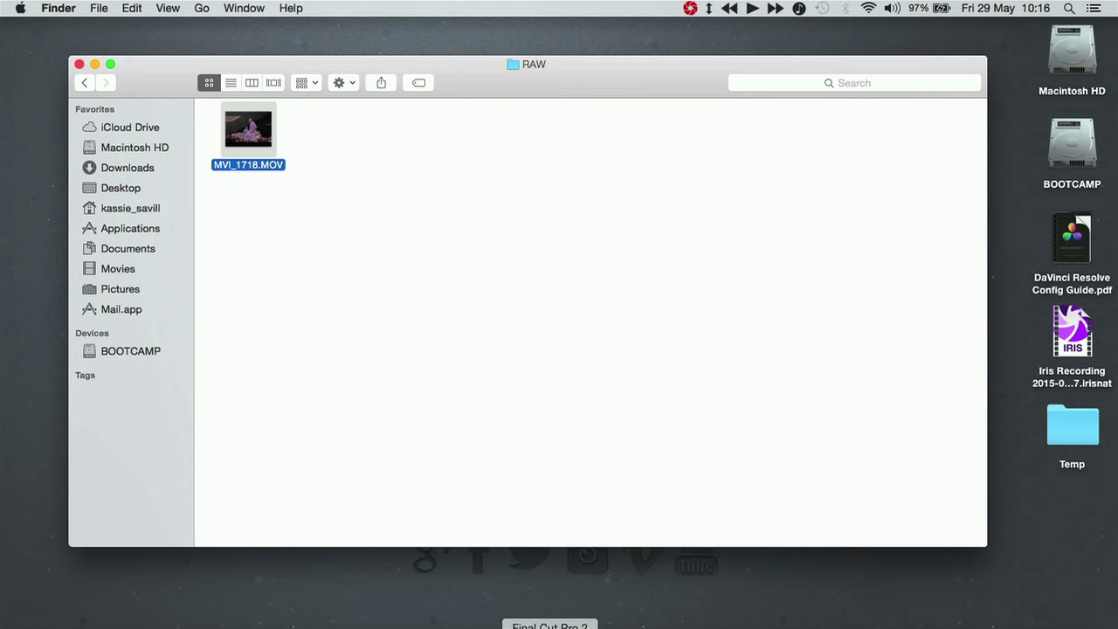
Drag MVI_1718.MOV from a side-by-side Finder window into Compressor's batch, then minimize Finder.
click(511, 625)
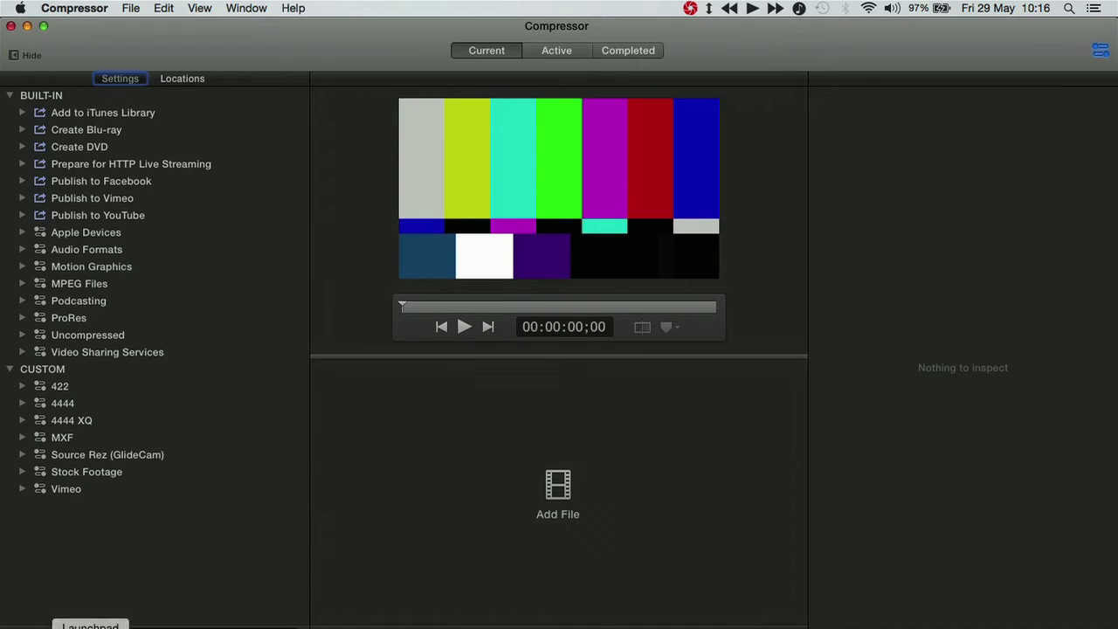
click(51, 622)
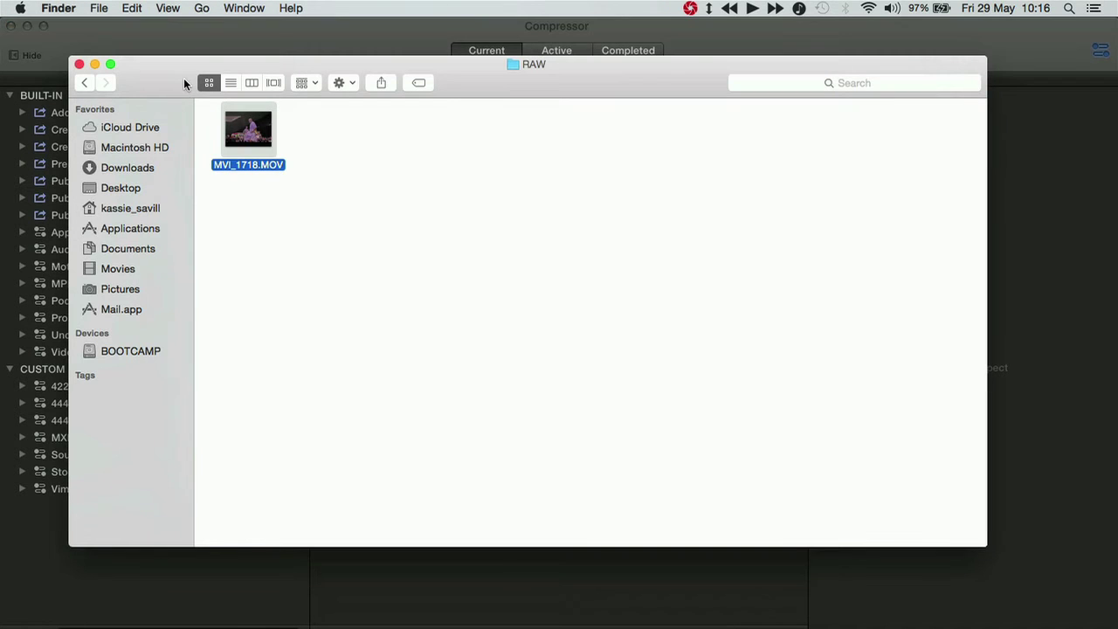
drag(183, 78, 780, 140)
drag(818, 223, 532, 495)
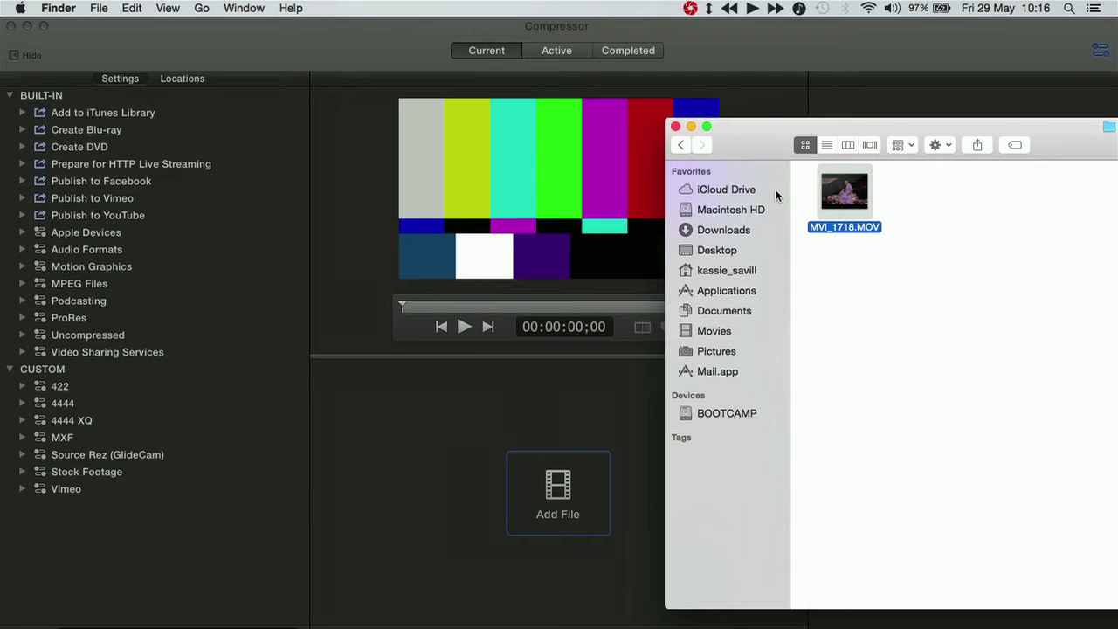
drag(826, 231, 577, 454)
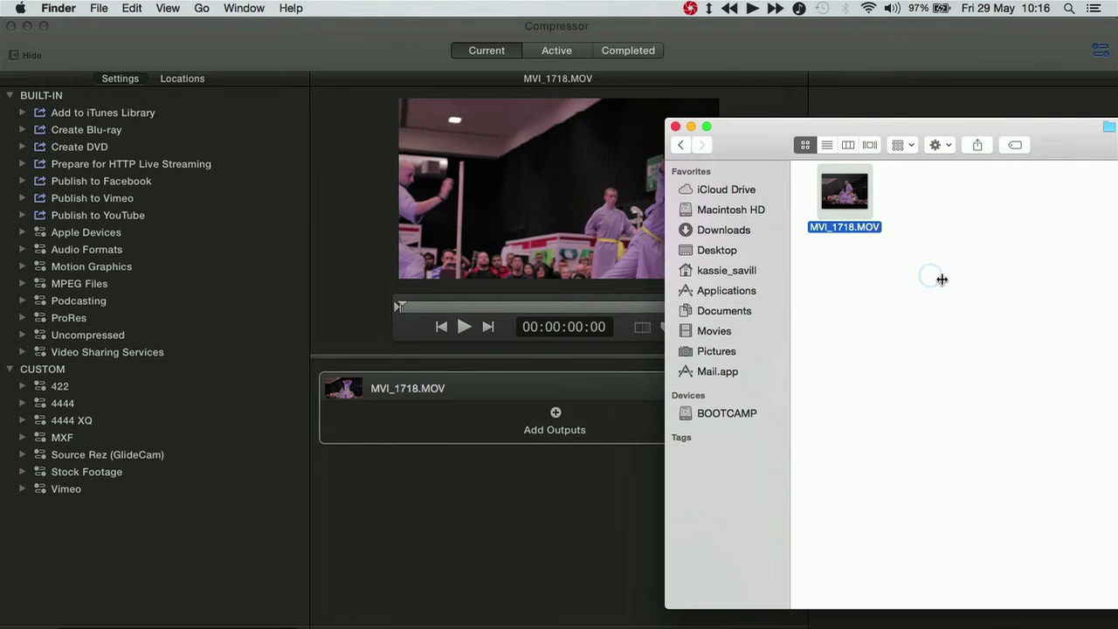
click(691, 127)
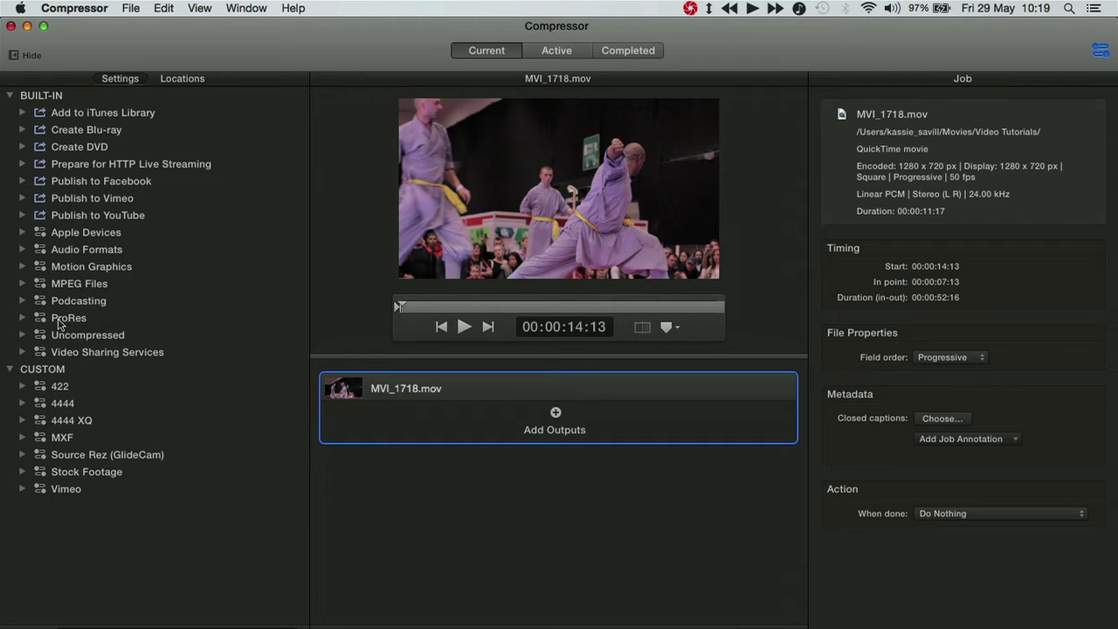
Expand the ProRes preset group and select Apple ProRes 422 to view its settings.
click(58, 320)
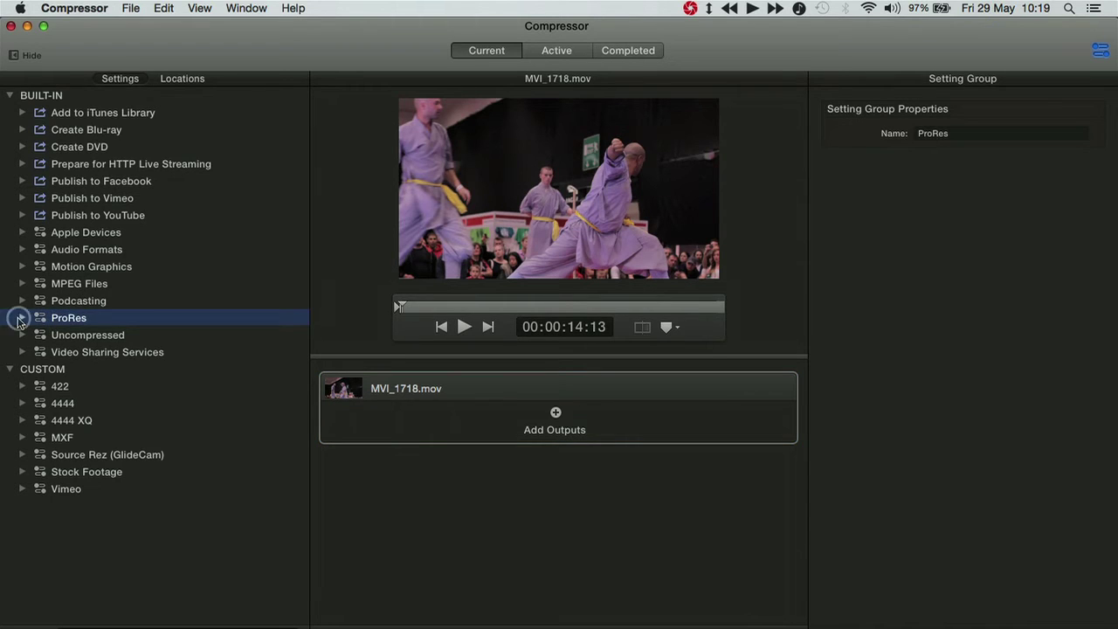
click(22, 319)
click(71, 339)
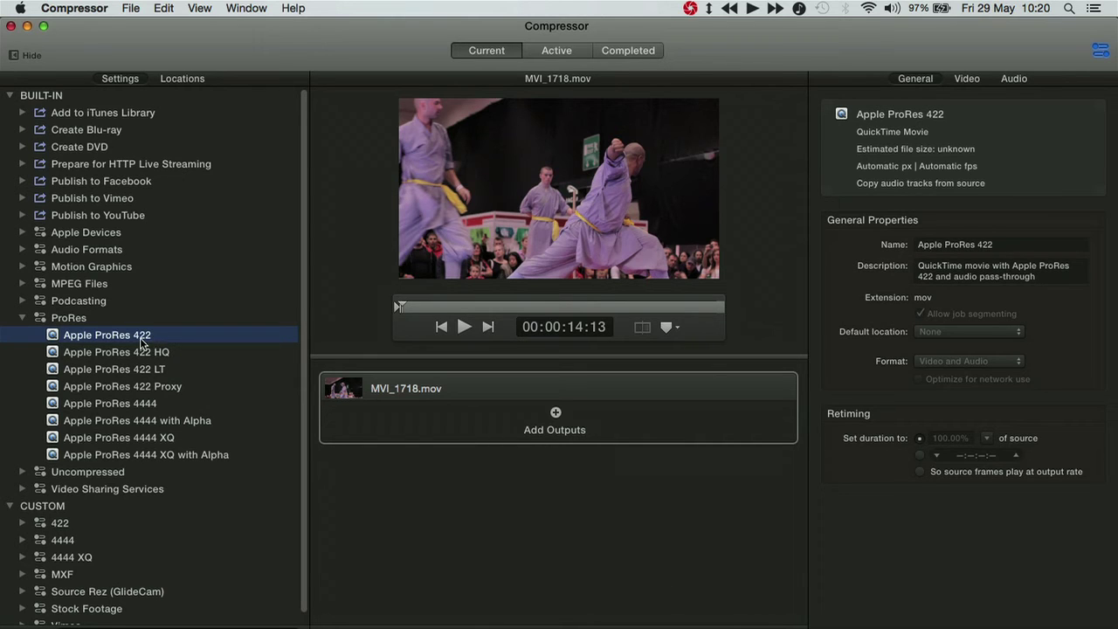
Duplicate Apple ProRes 422 and open the copy's Video compression settings dialog.
right_click(142, 343)
click(165, 347)
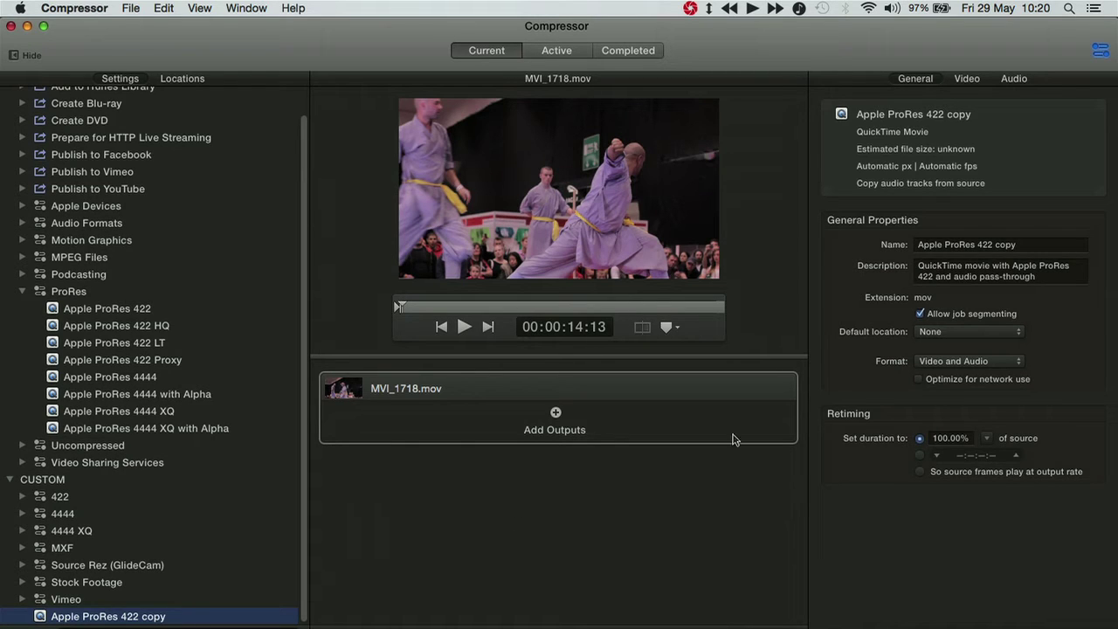
click(967, 79)
click(955, 351)
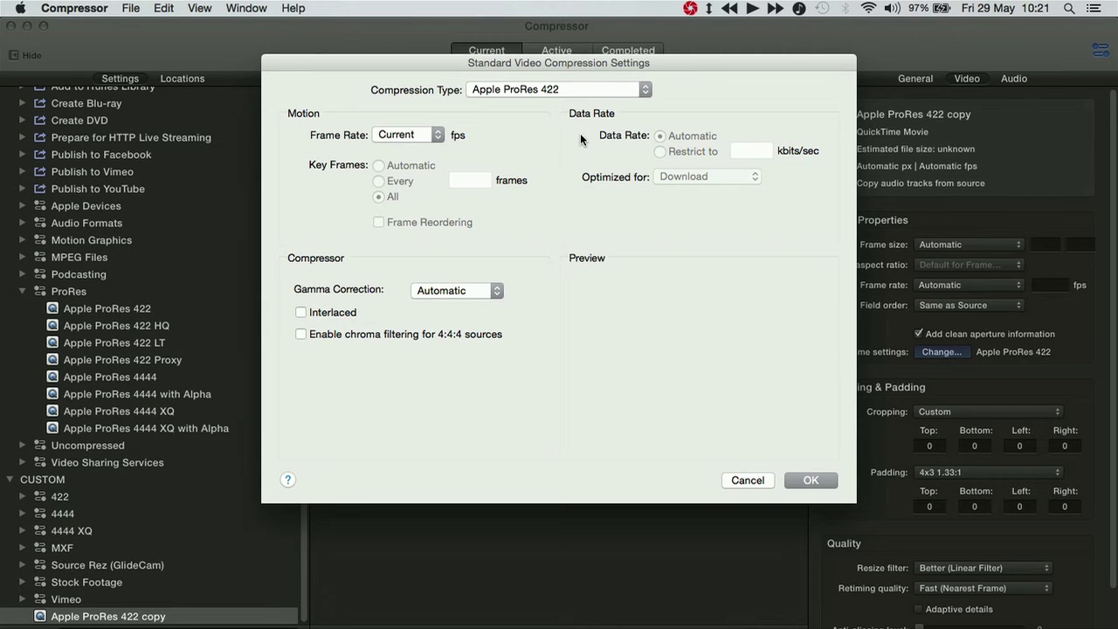
Switch to the desktop where Preview shows the ProRes data-rate chart.
key(ctrl+Left)
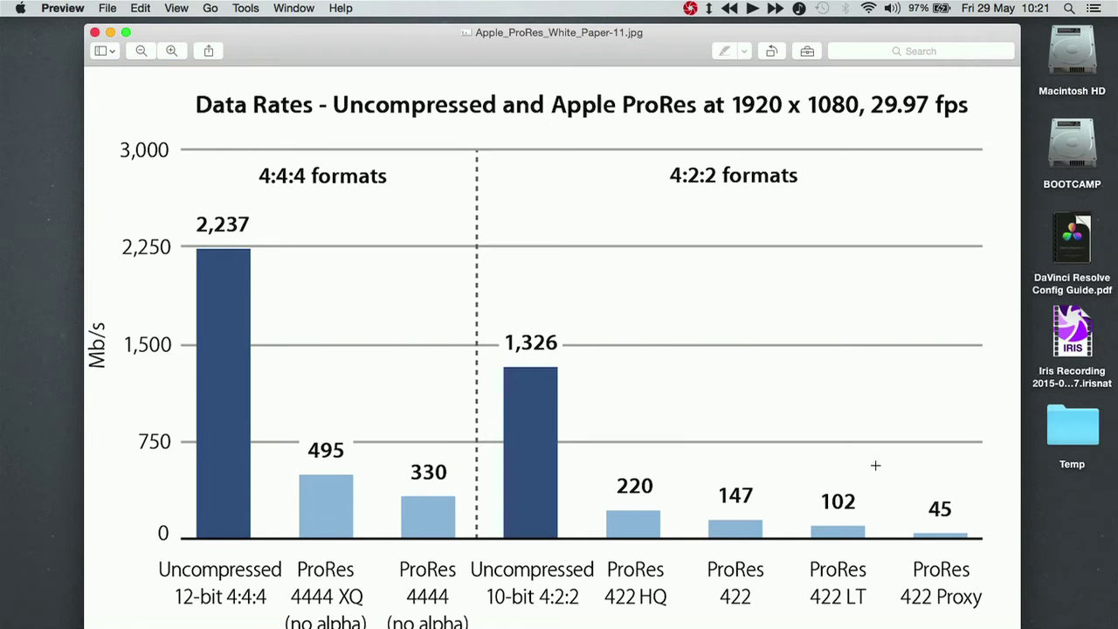
Draw a selection box around the ProRes 4444 XQ column of the chart.
drag(876, 465, 989, 627)
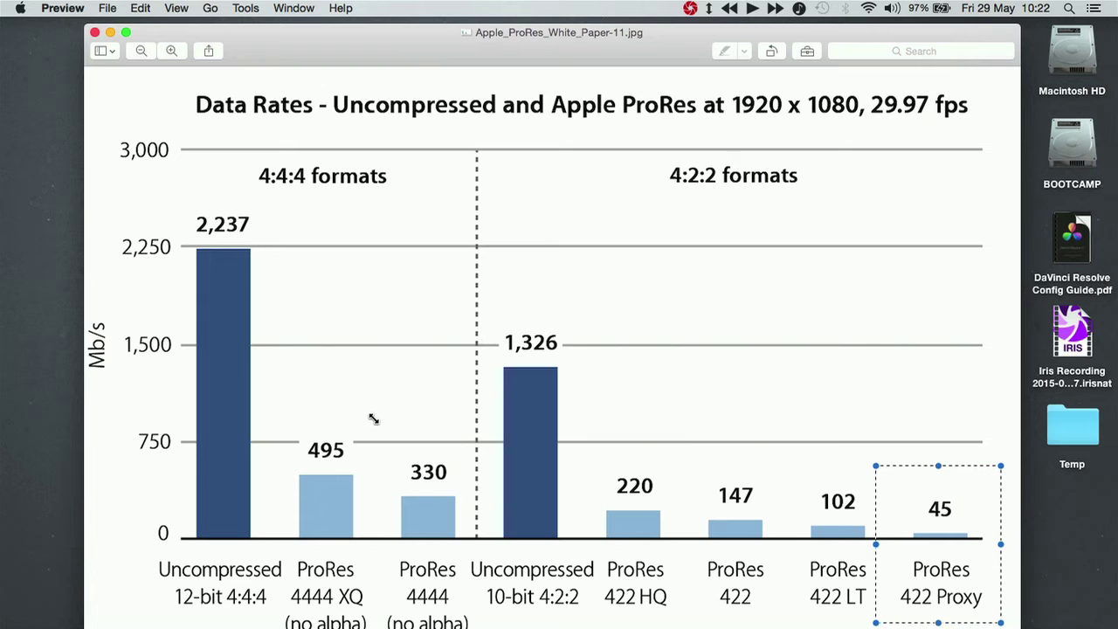
drag(363, 401, 273, 628)
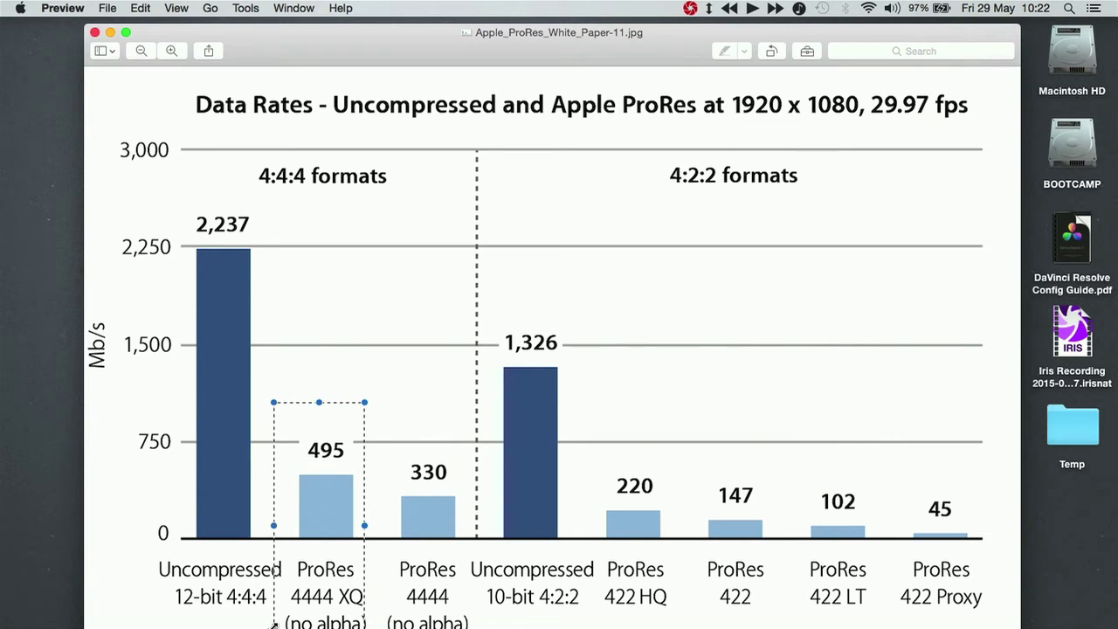
Shift the selection rectangle over onto the ProRes 4444 column.
drag(273, 402, 470, 417)
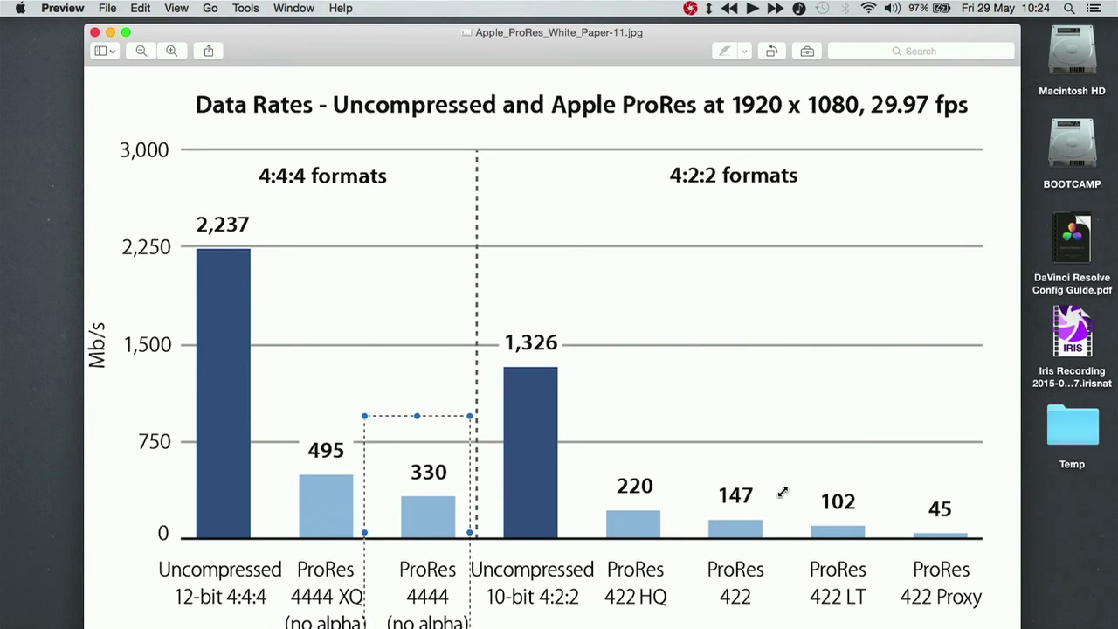
Redraw selection boxes around the ProRes 422 Proxy and ProRes 4444 columns.
drag(910, 470, 1004, 628)
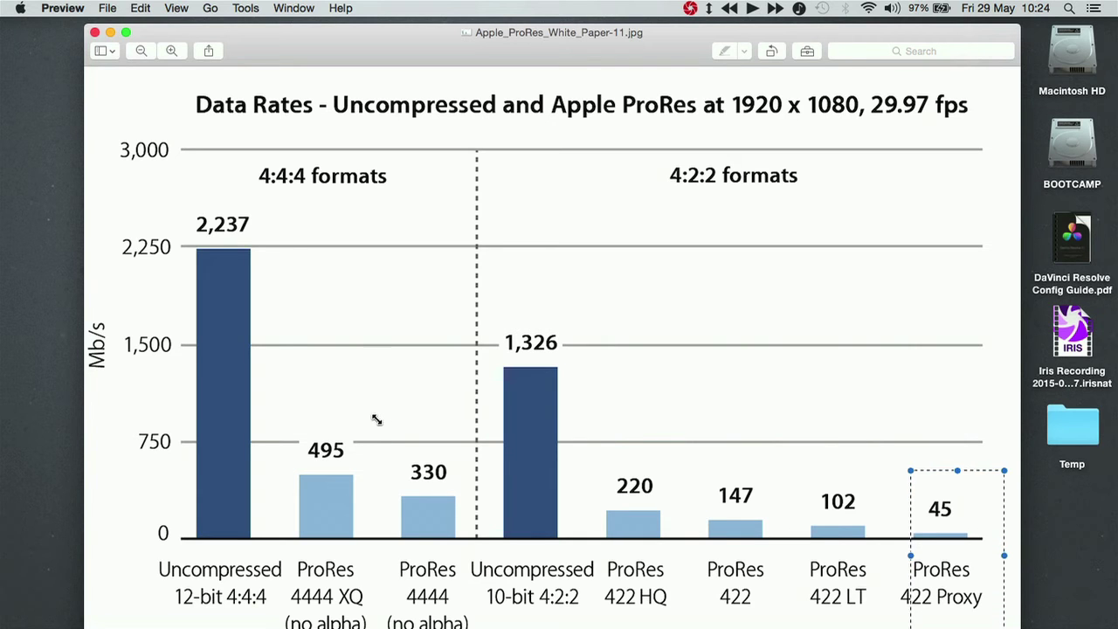
drag(365, 410, 369, 415)
drag(453, 556, 485, 628)
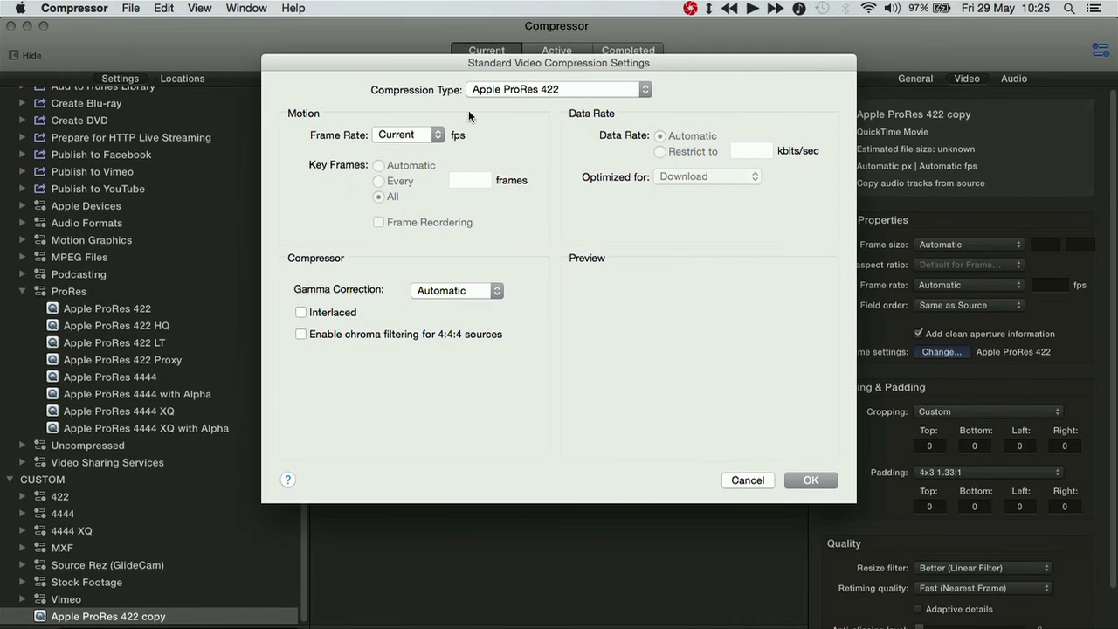
Switch the compression type to H.264 and restrict the data rate to 1000 kbits/sec.
click(549, 89)
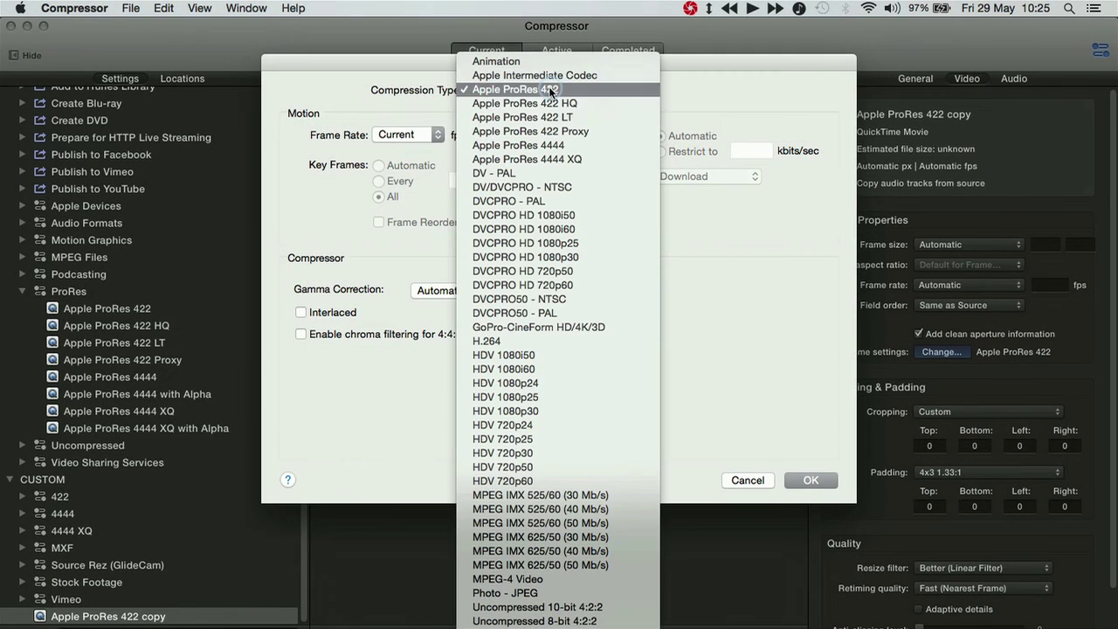
click(506, 340)
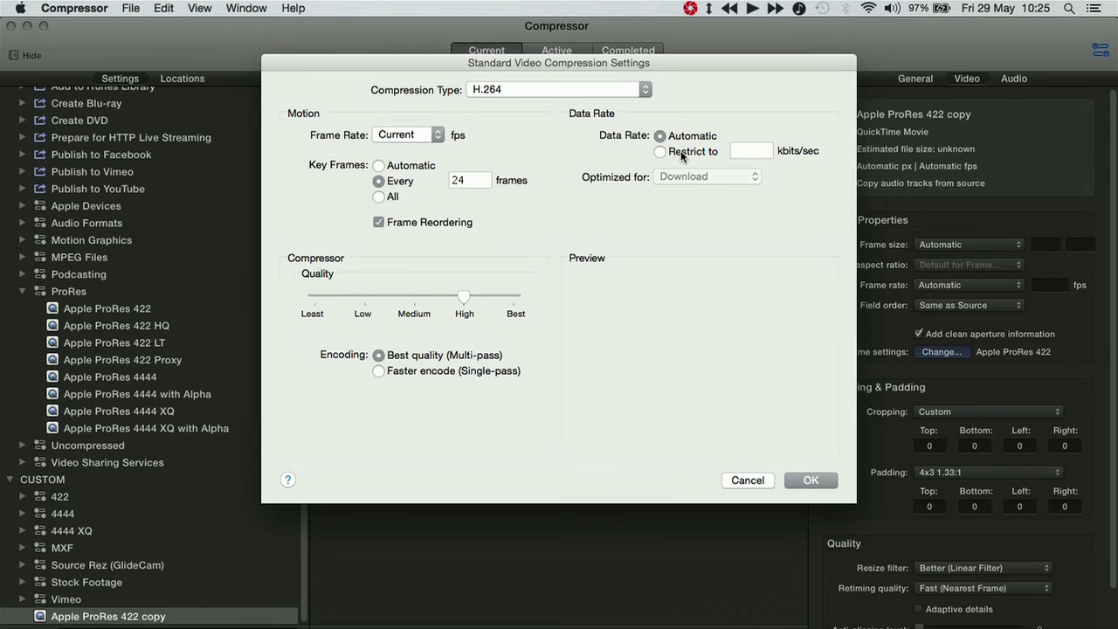
click(683, 154)
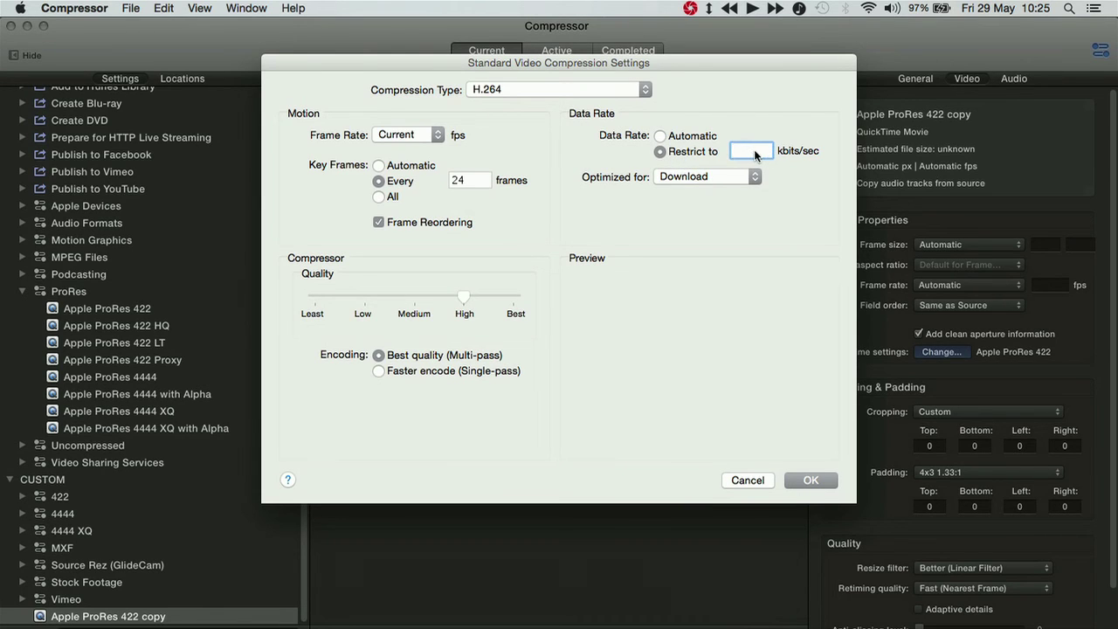
text(1000)
Cancel the changes, add the Apple ProRes 422 copy output to MVI_1718.mov, and view its Video properties.
click(747, 480)
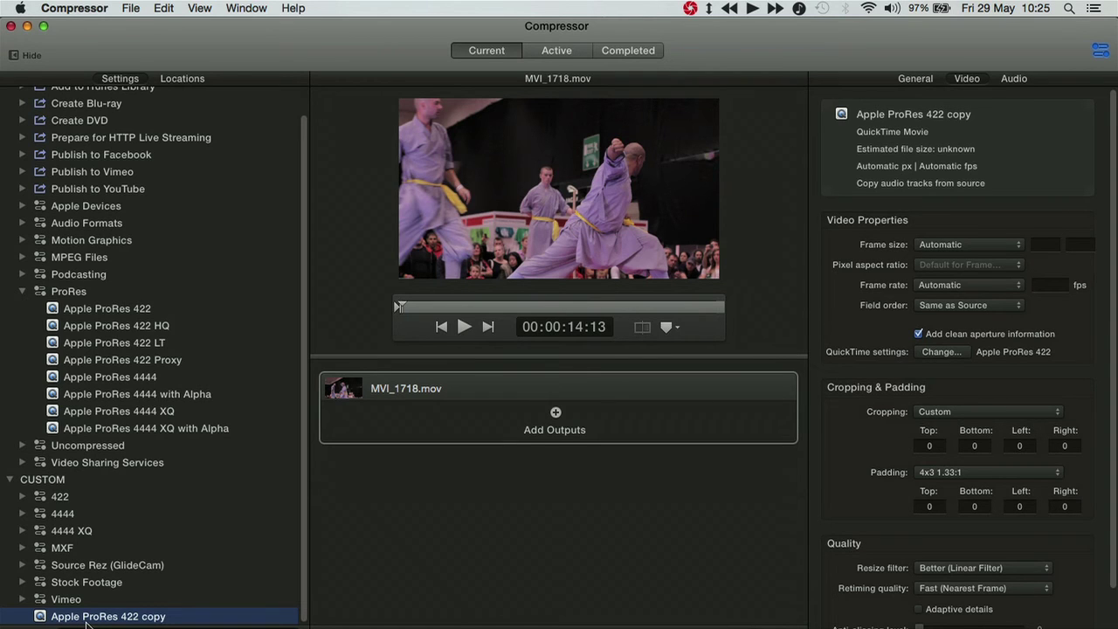
drag(83, 622, 473, 424)
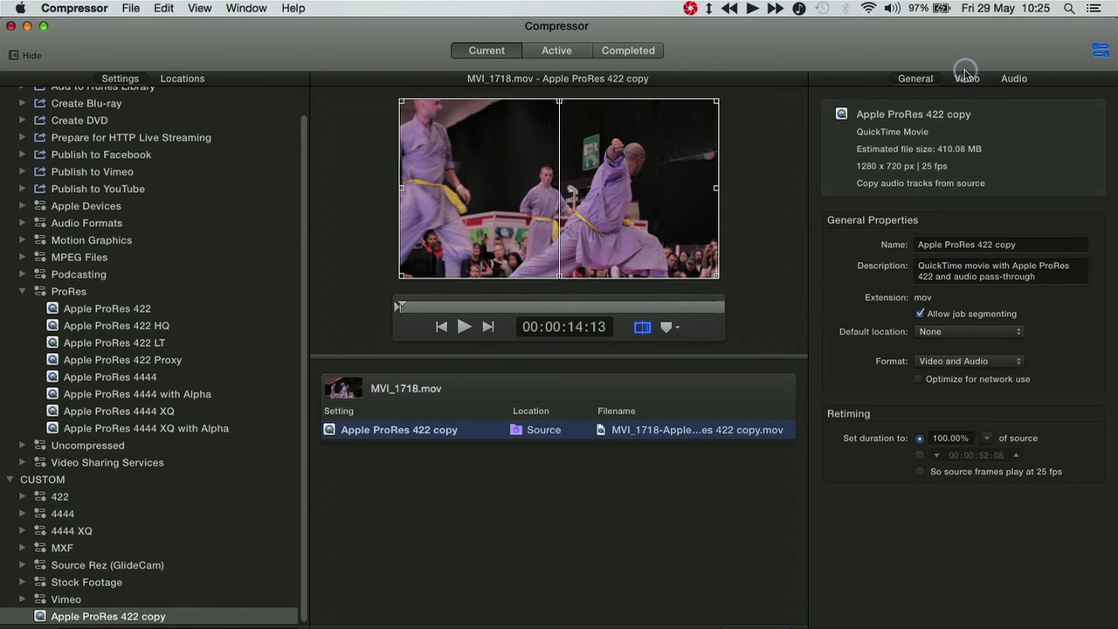
click(967, 78)
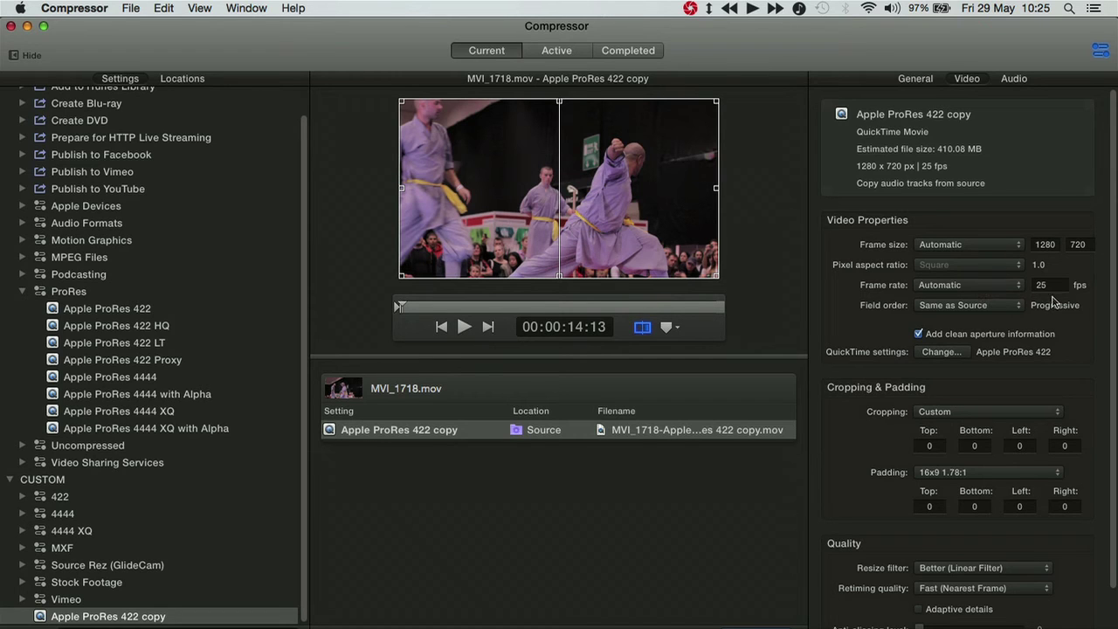
click(1016, 287)
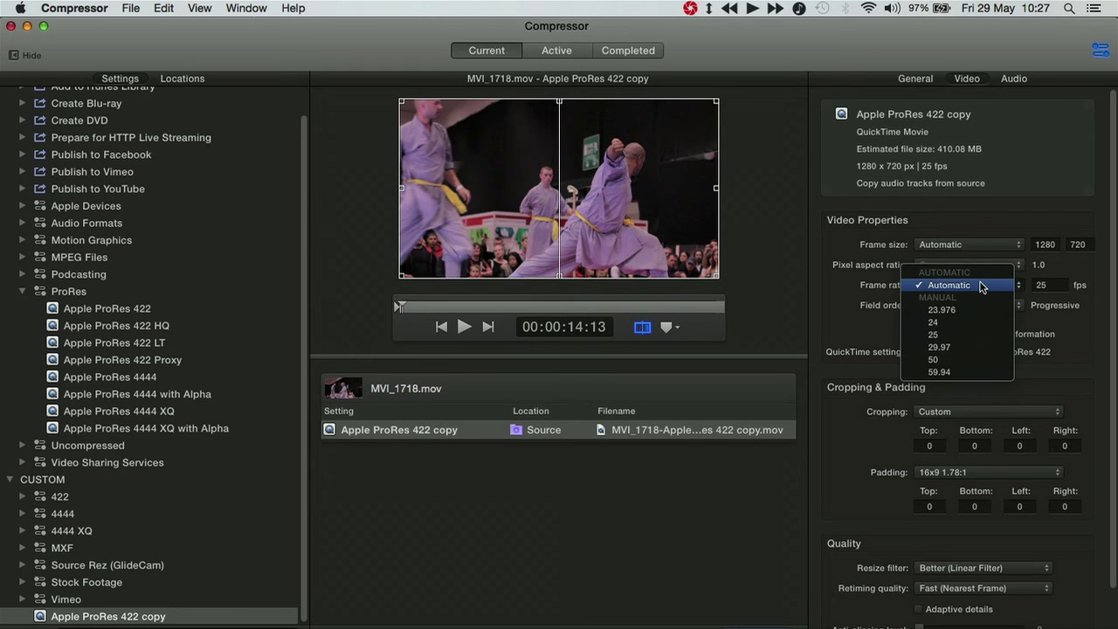
click(872, 323)
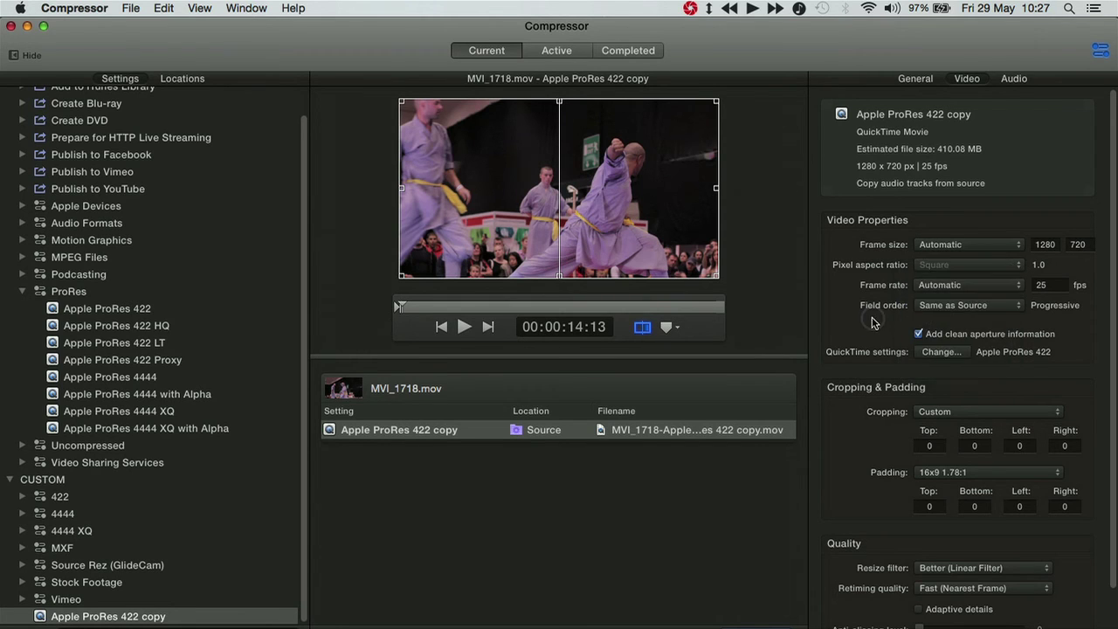
click(951, 251)
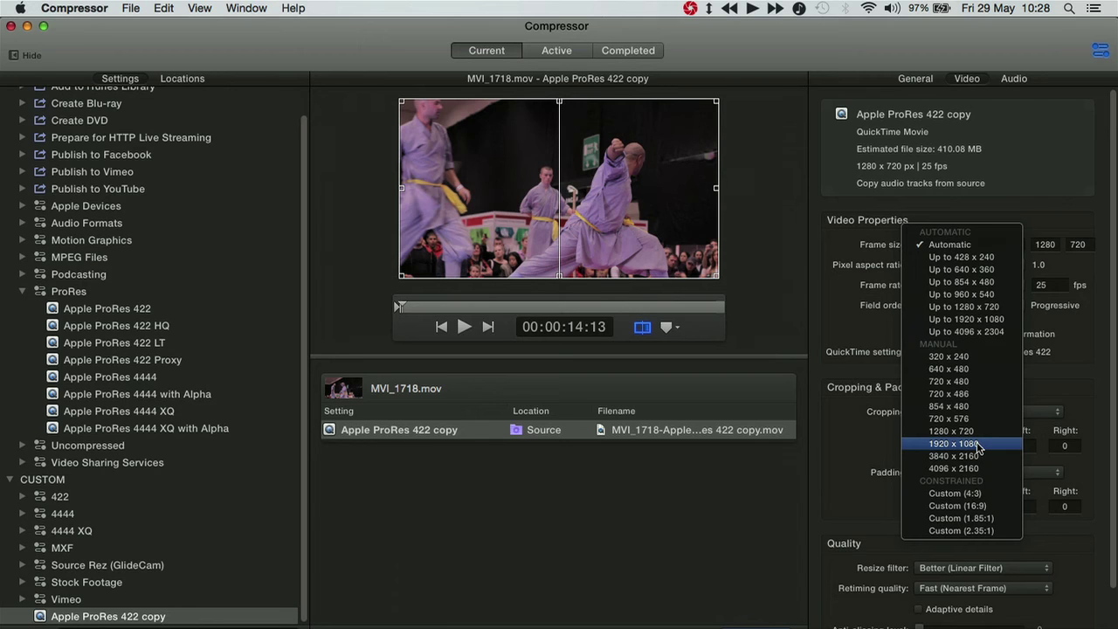
click(988, 245)
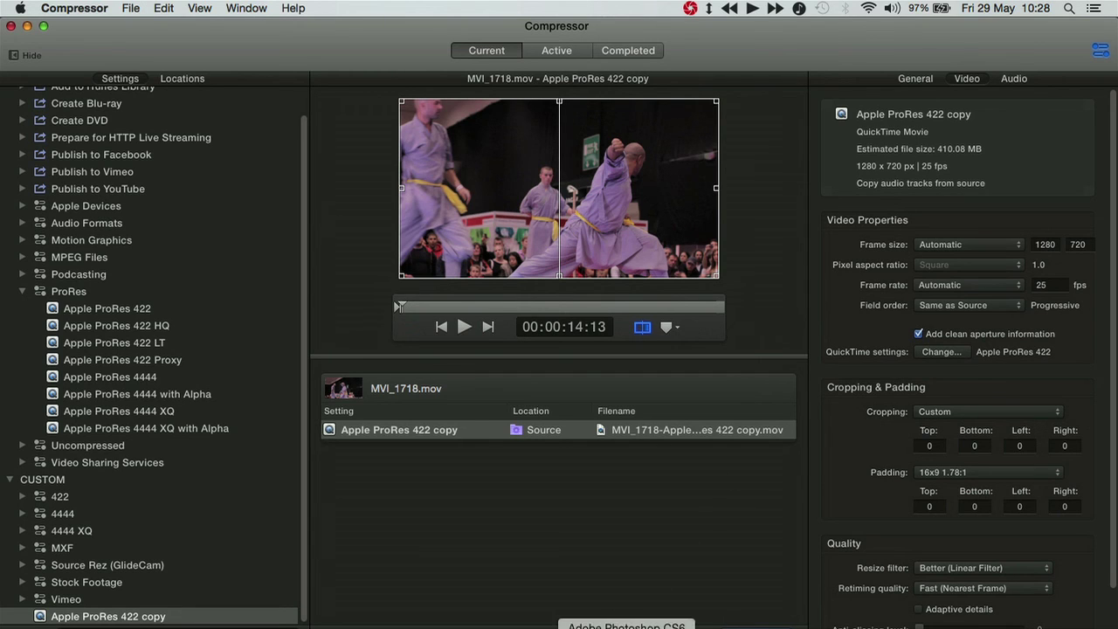
In Photoshop, open Image Size for Screen Guide and move the dialog aside.
click(629, 621)
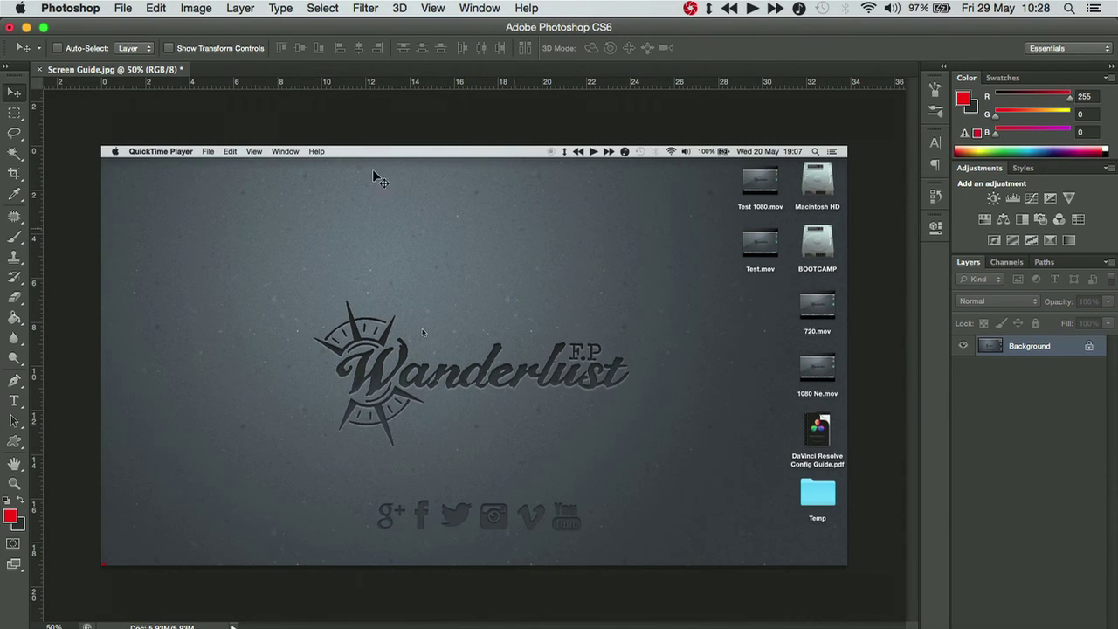
click(194, 10)
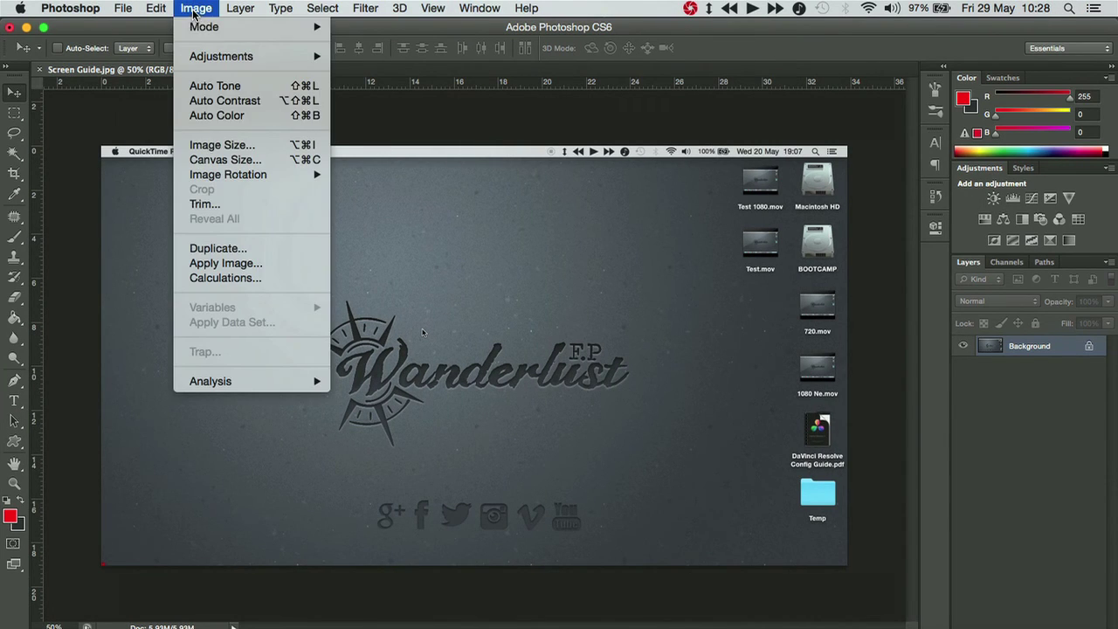
click(260, 145)
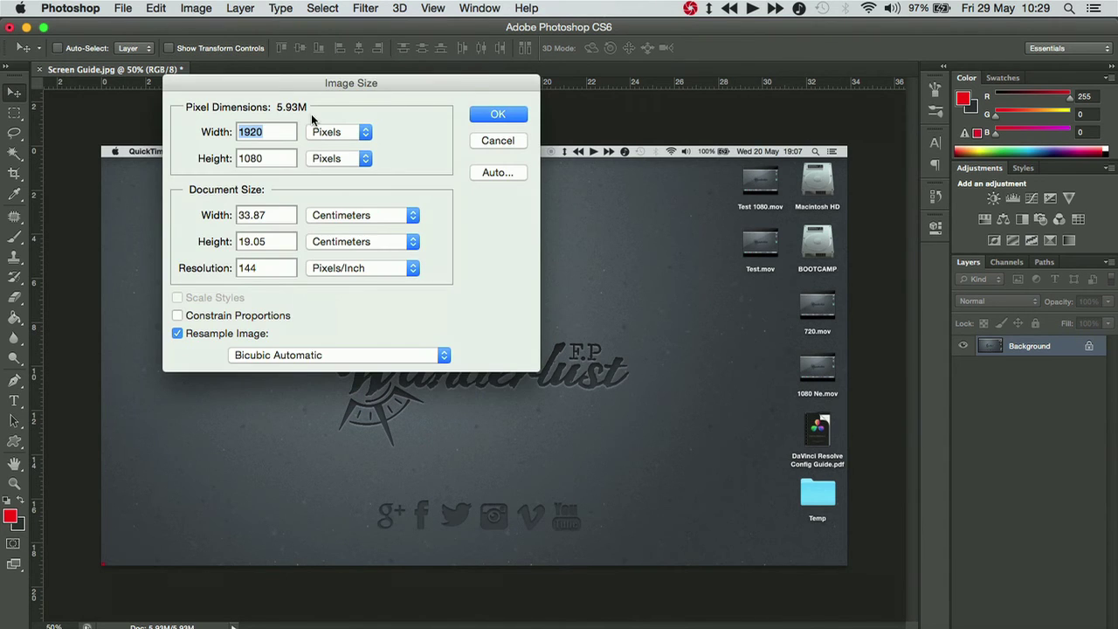
drag(325, 85, 772, 374)
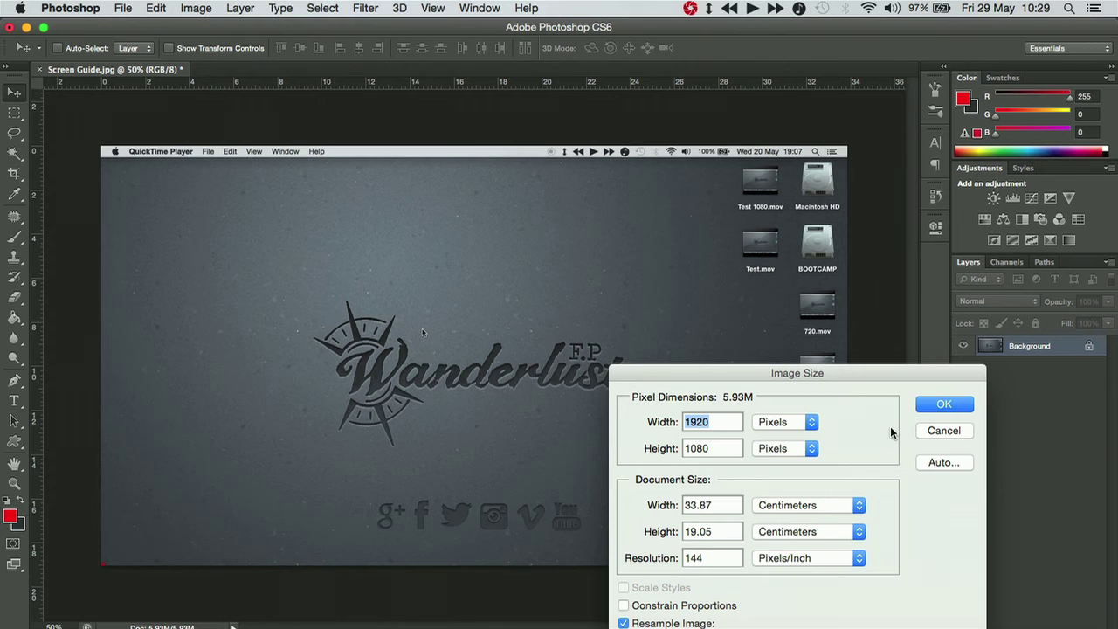
Set the canvas size to 1280 × 720 pixels and confirm.
click(196, 7)
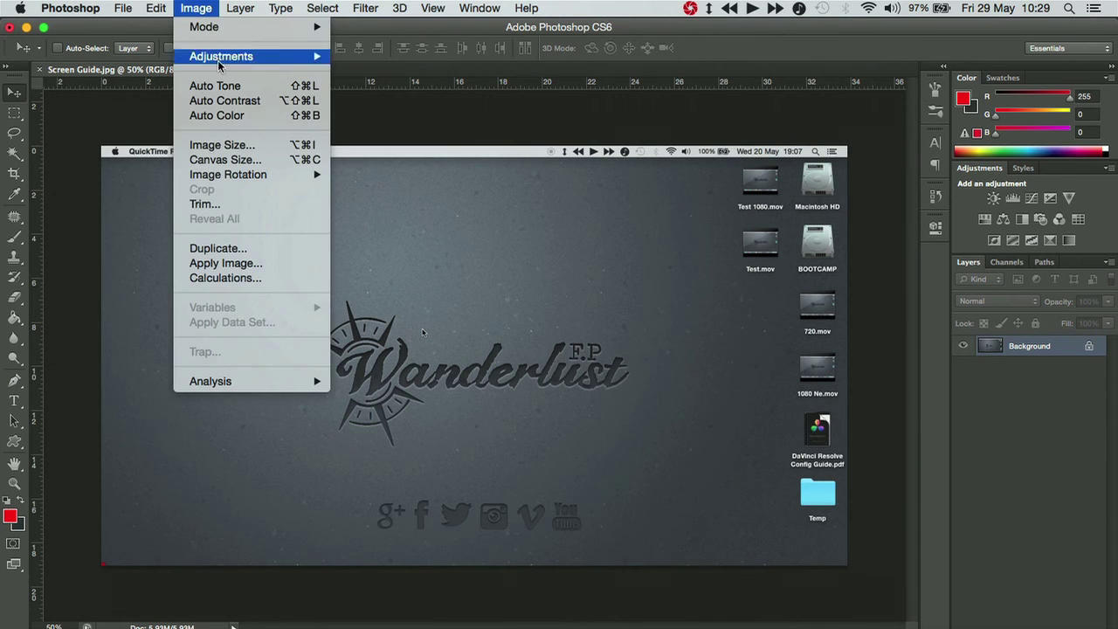
click(241, 158)
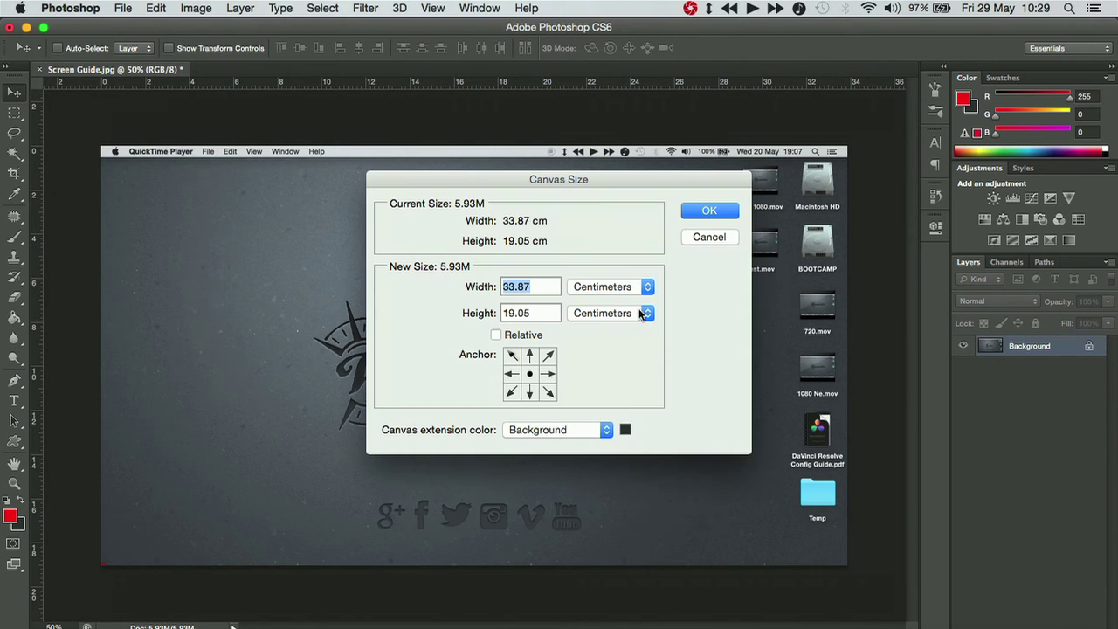
click(631, 288)
click(603, 263)
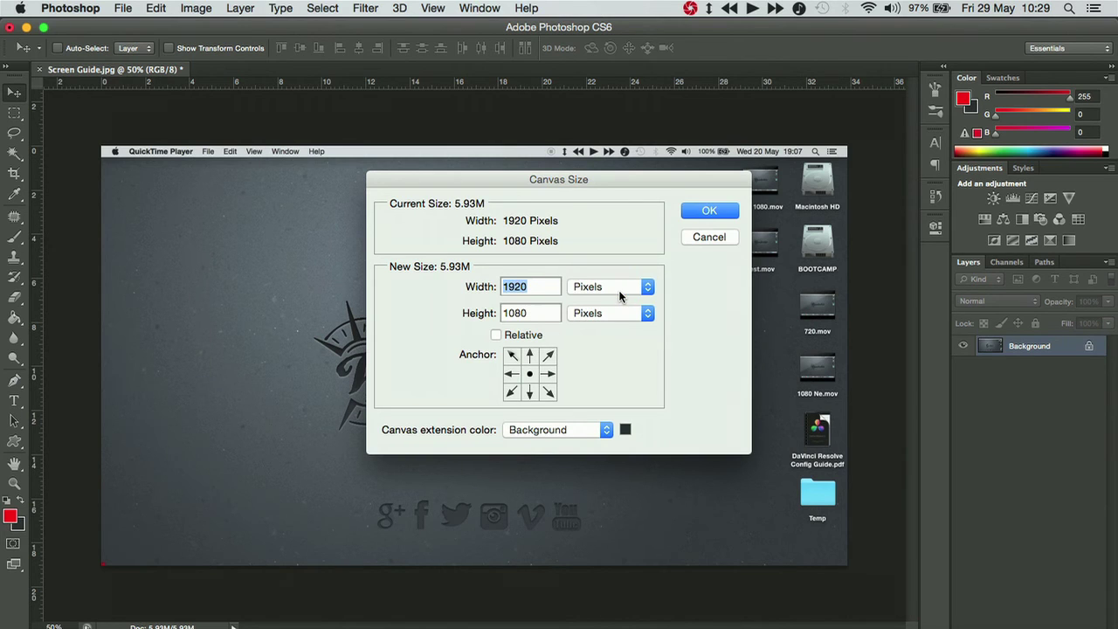
text(1280)
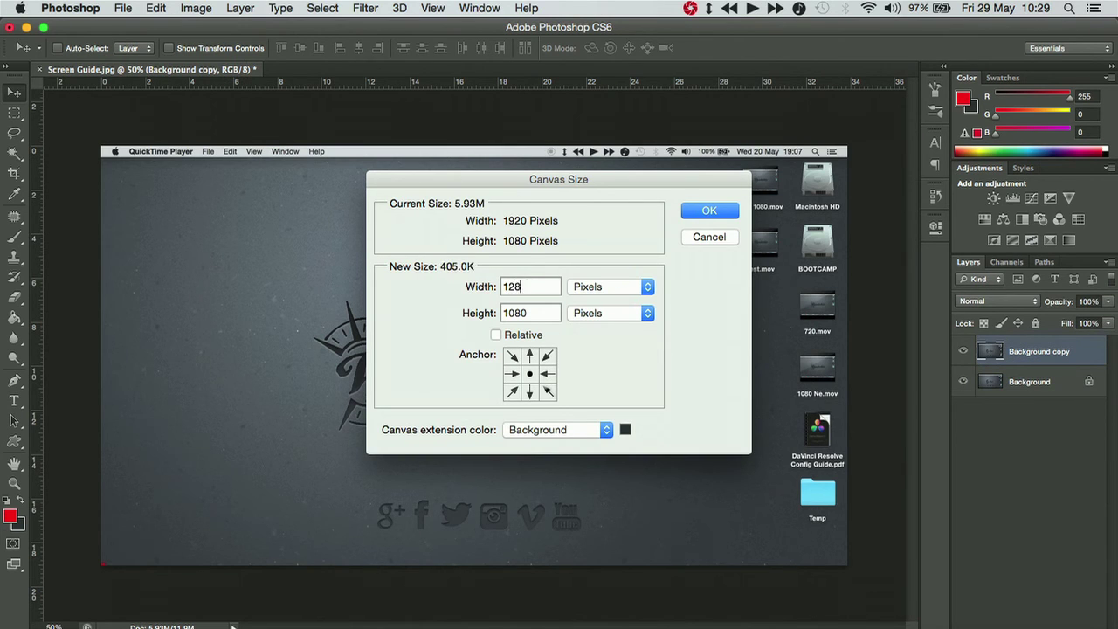
key(Tab)
text(720)
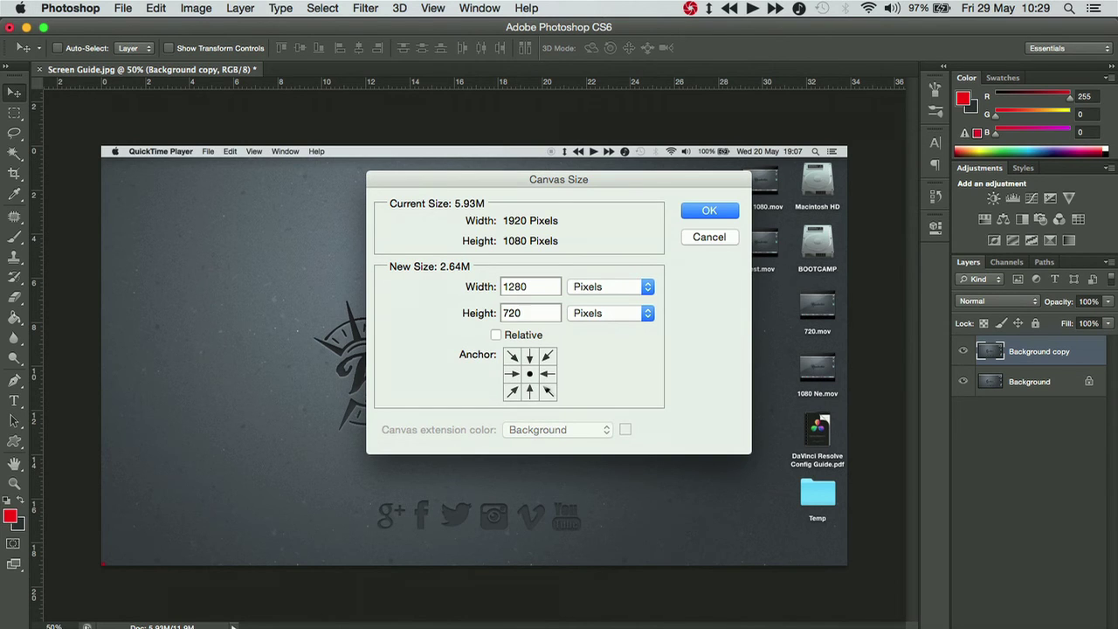
click(722, 214)
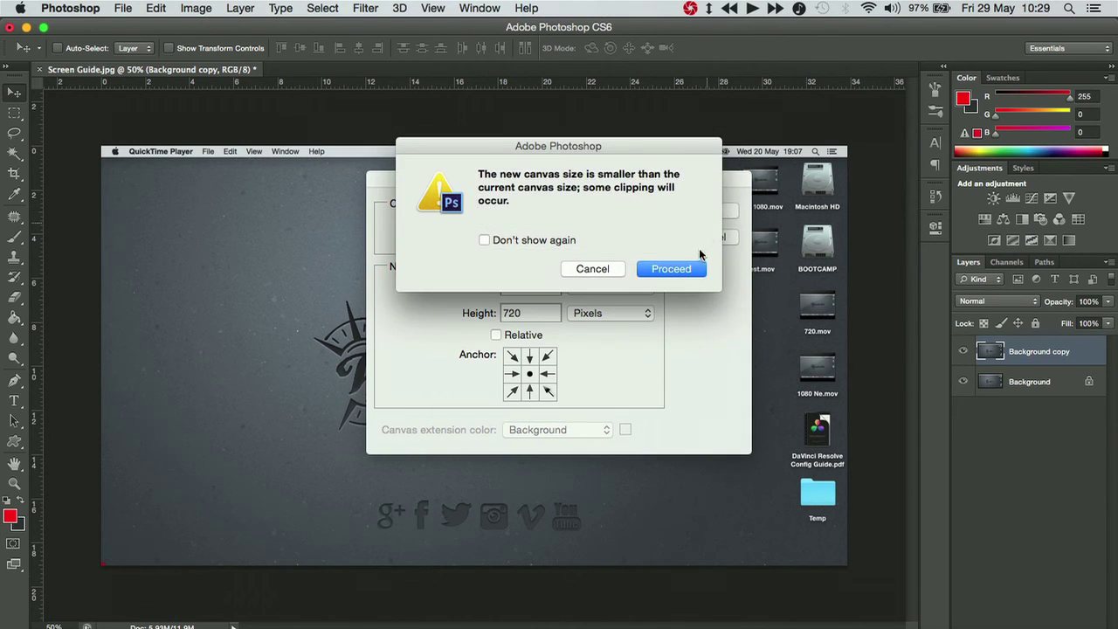
Accept the canvas clipping, free-transform the Background copy layer and drag it around to test placement.
click(697, 267)
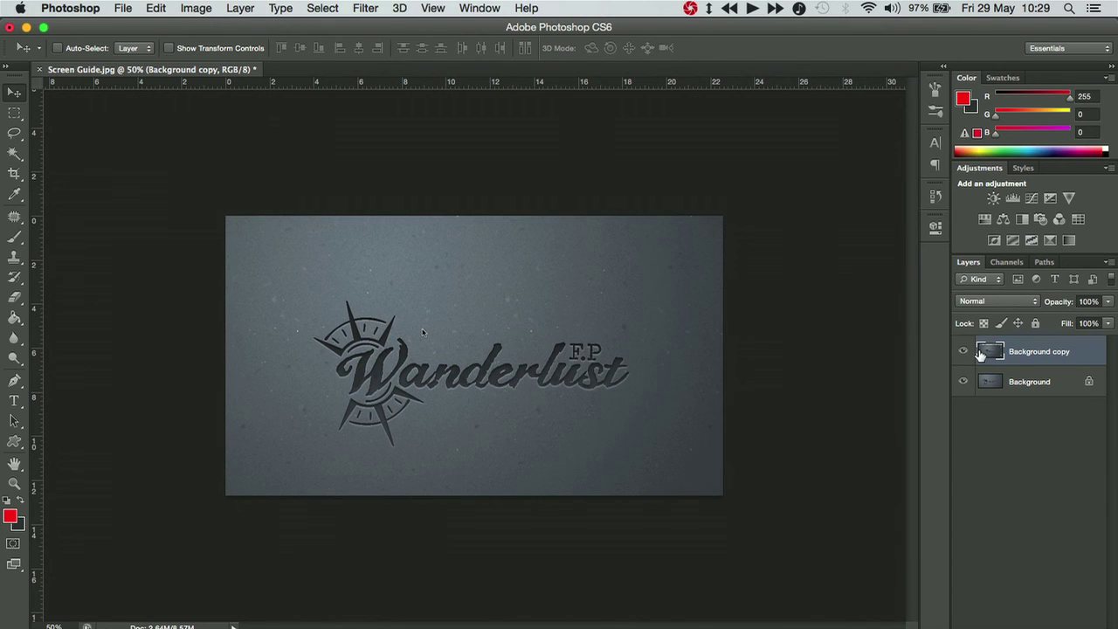
key(super+t)
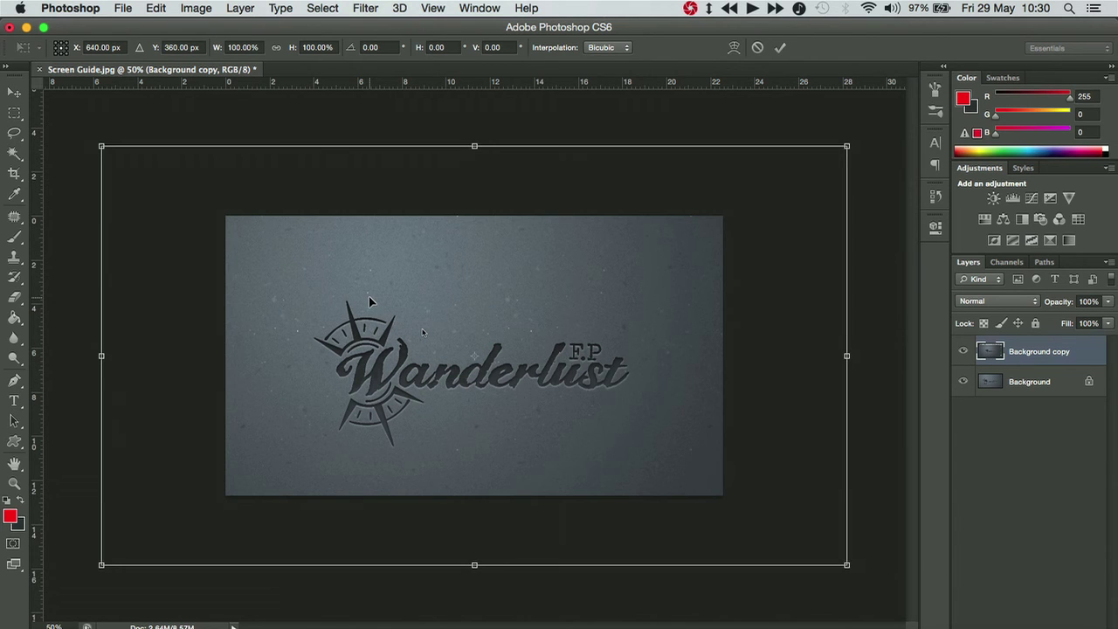
drag(369, 296, 492, 367)
drag(653, 419, 394, 275)
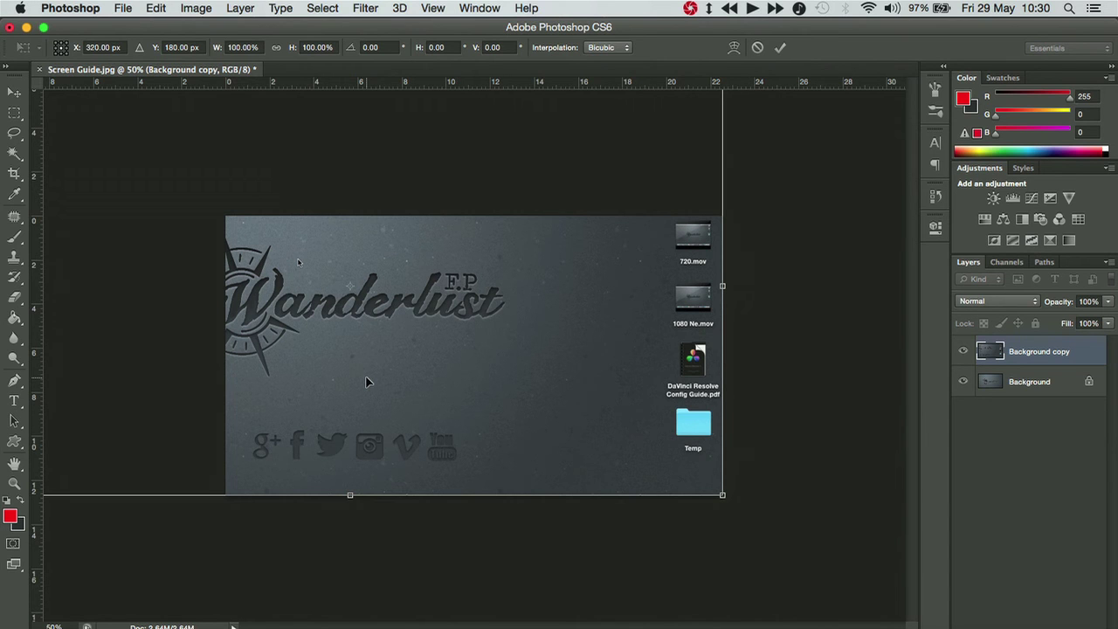
drag(327, 375, 444, 449)
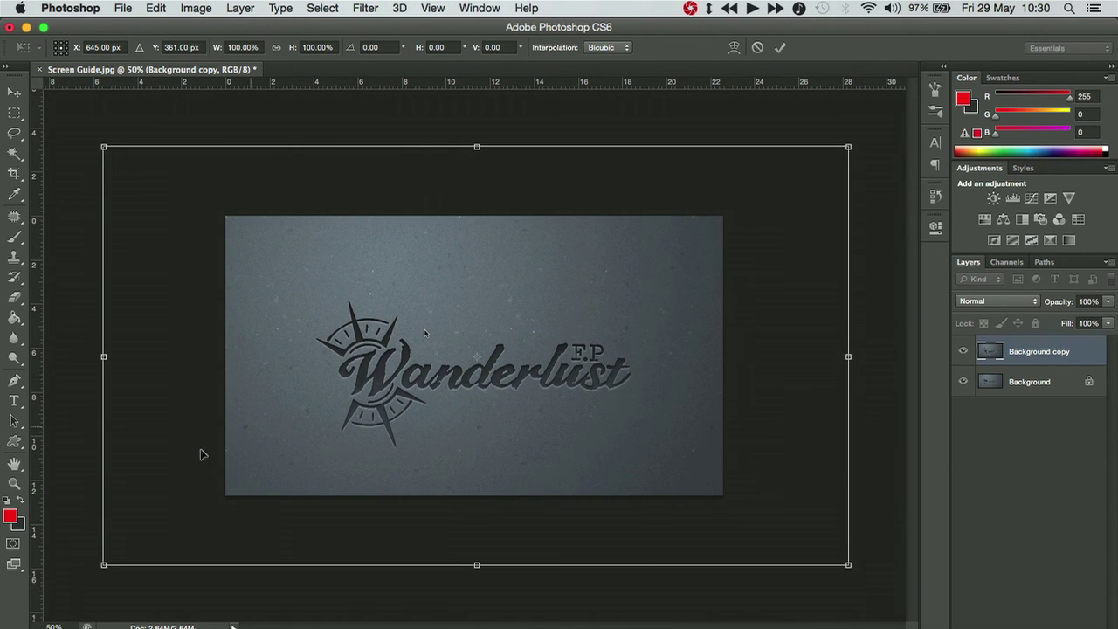
Scale the Background copy layer to about 84%, nudge it up-left, then return to Compressor.
drag(104, 147, 226, 216)
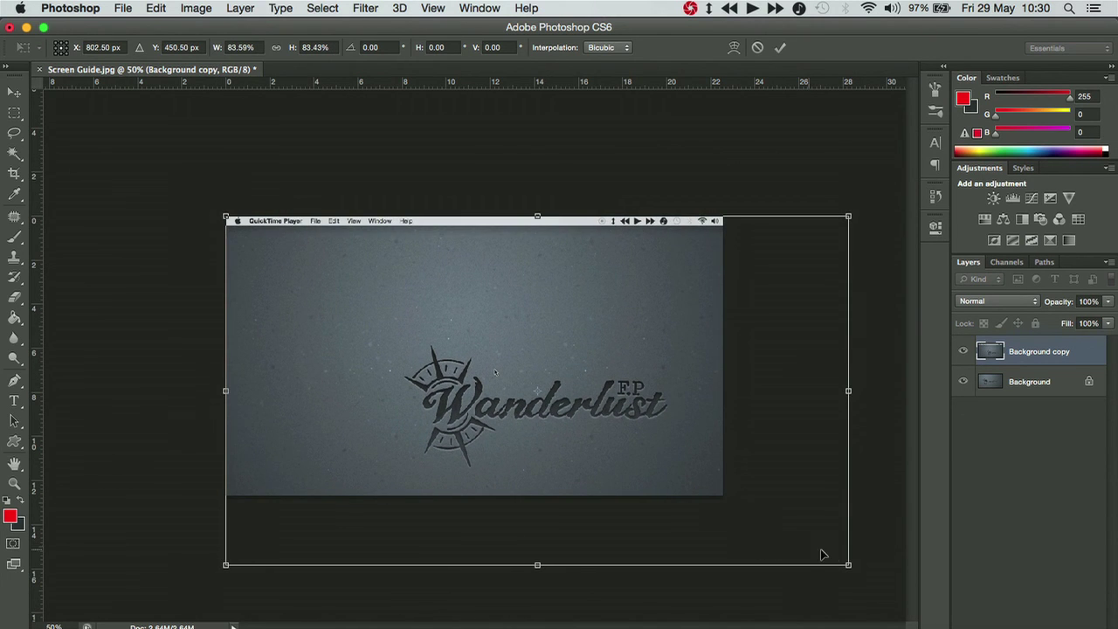
drag(848, 564, 726, 500)
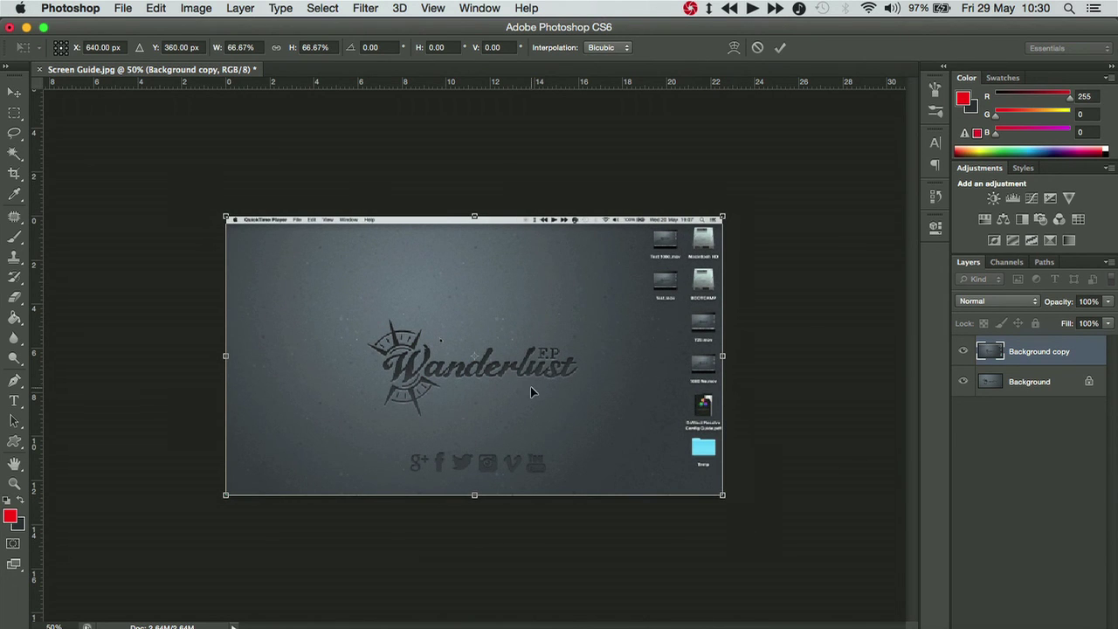
key(super+z)
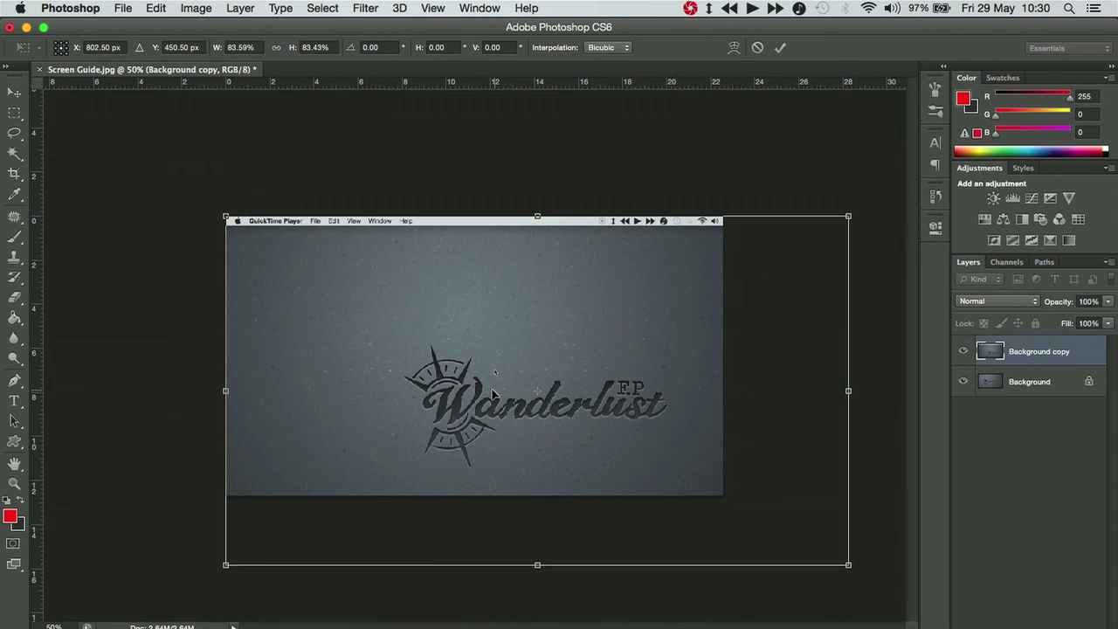
drag(481, 367, 452, 369)
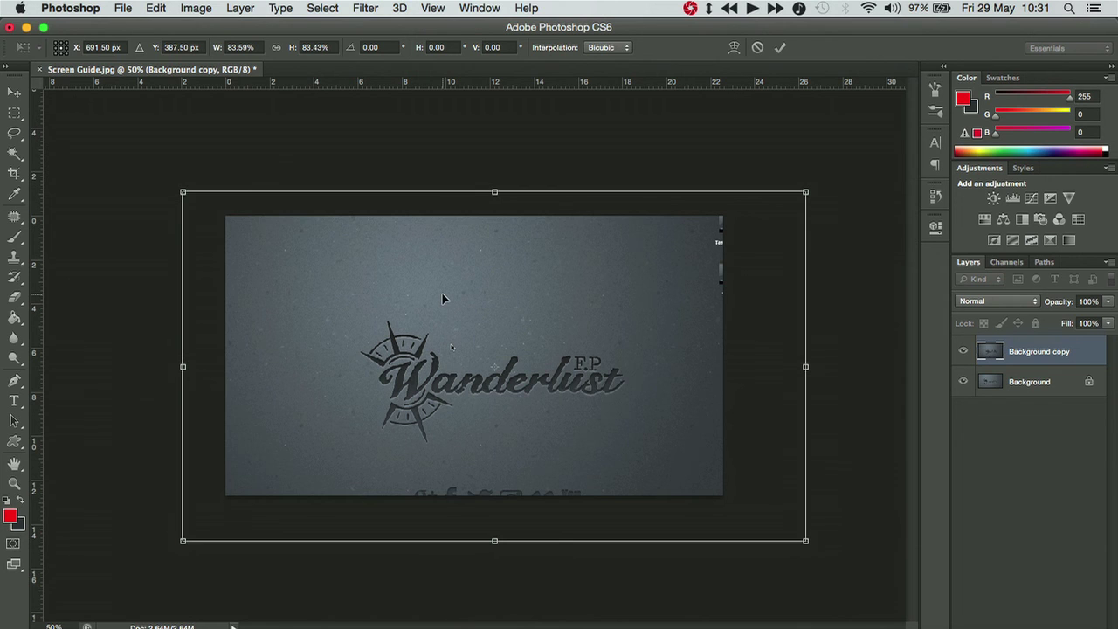
key(super+Tab)
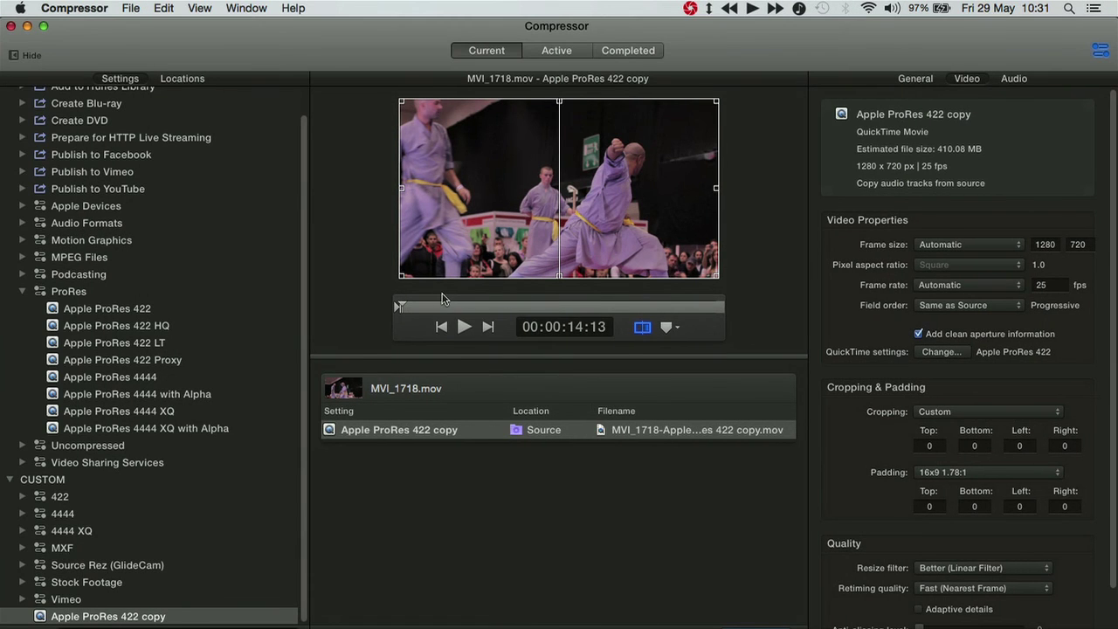
Show the Locations list, inspect the MVI_1718.mov job, and toggle to Settings and back to Locations.
mouse_move(635, 434)
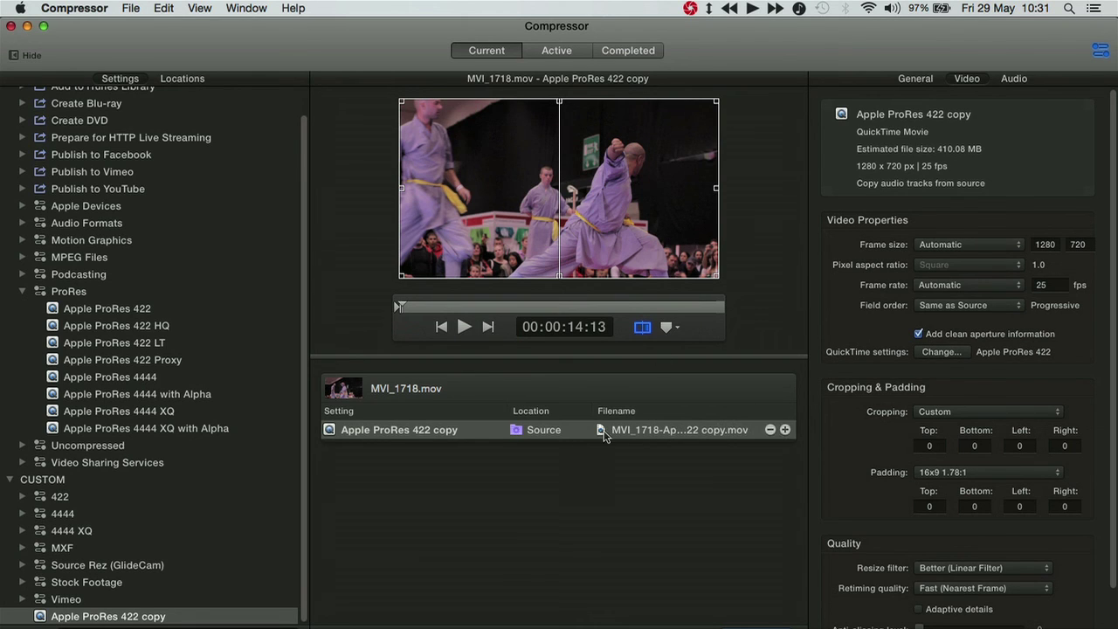
click(183, 79)
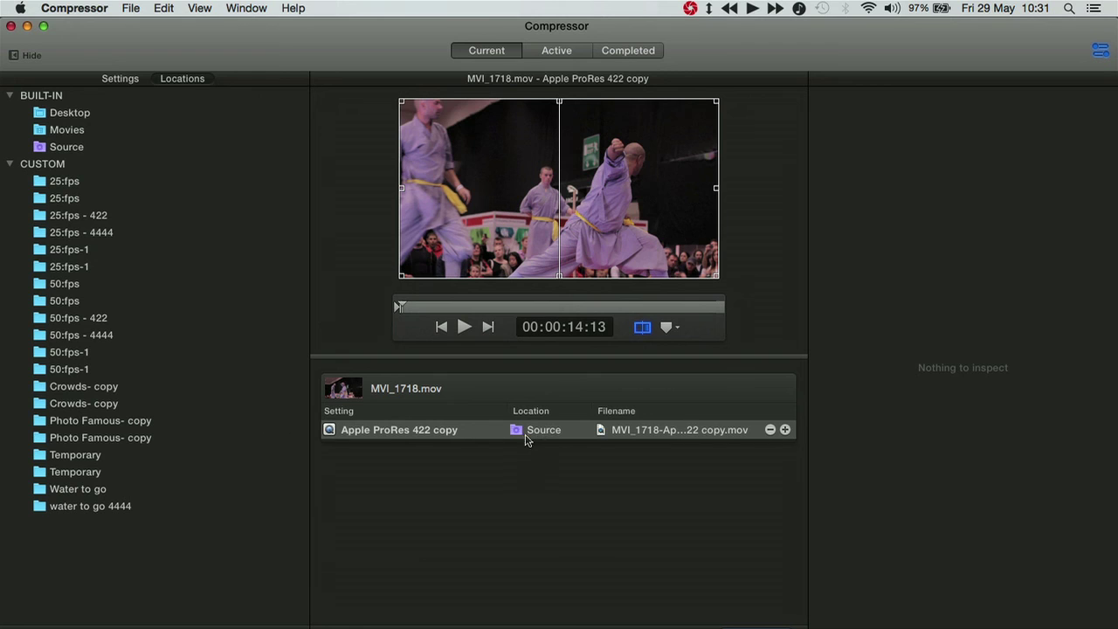
mouse_move(542, 437)
click(711, 433)
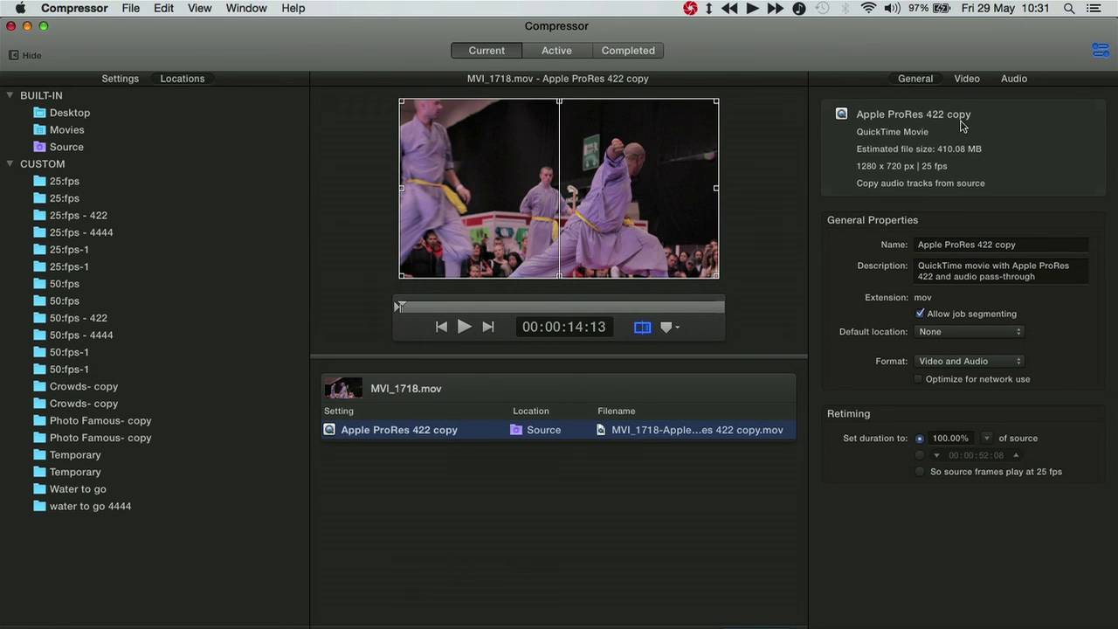
click(121, 79)
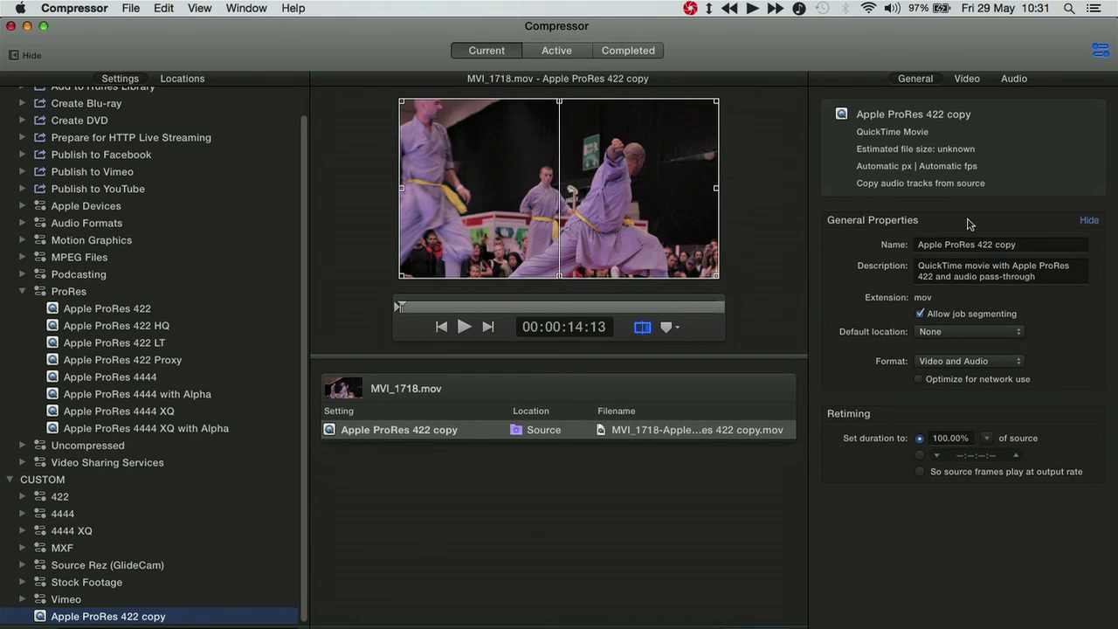
mouse_move(722, 435)
click(182, 78)
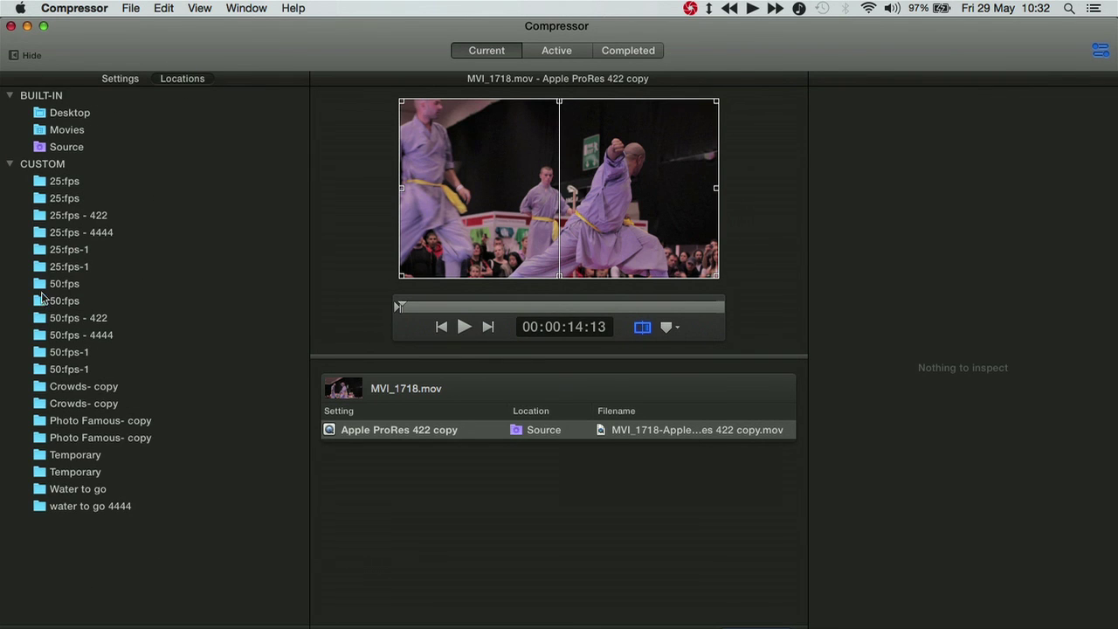
Drag the Temporary location onto the job's Apple ProRes 422 copy output row.
click(59, 458)
drag(59, 458, 545, 432)
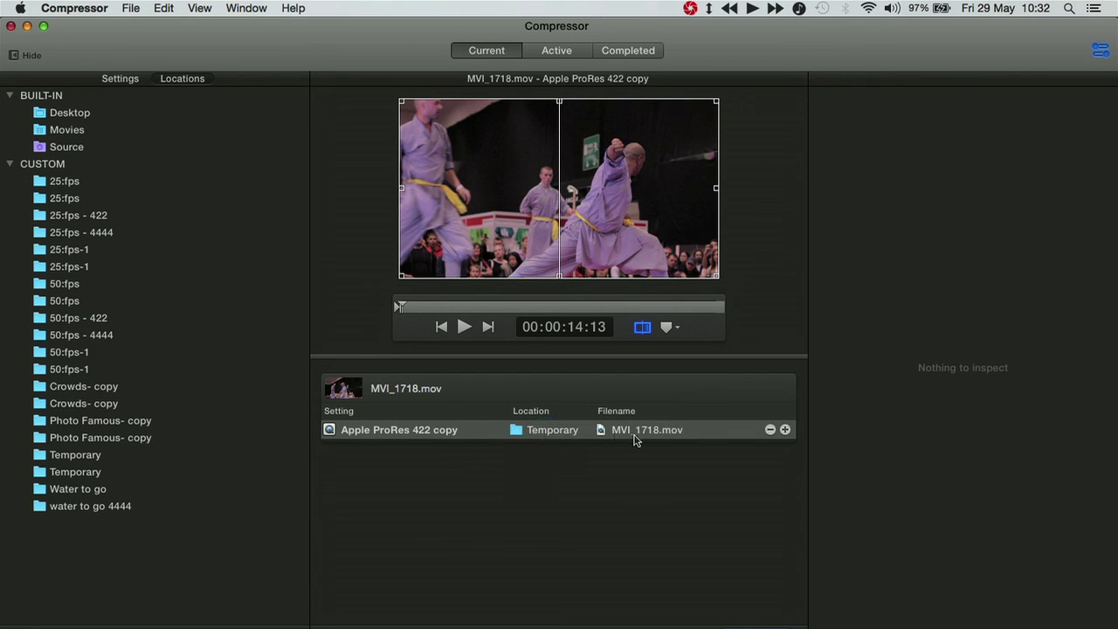